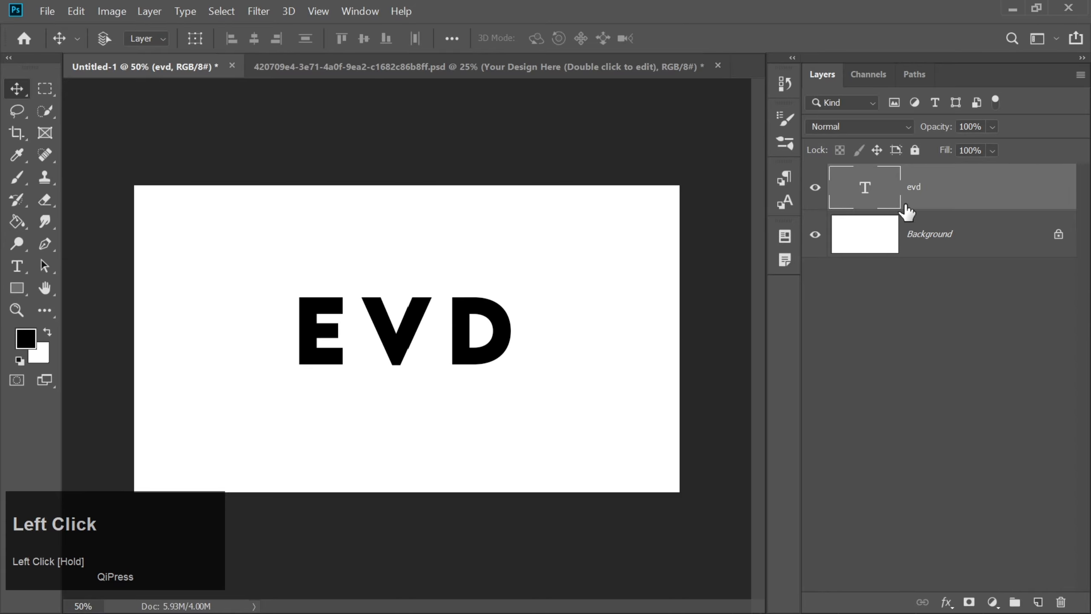
- Rasterize the evd text layer and cut the letter D out of it onto its own layer
right_click(972, 194)
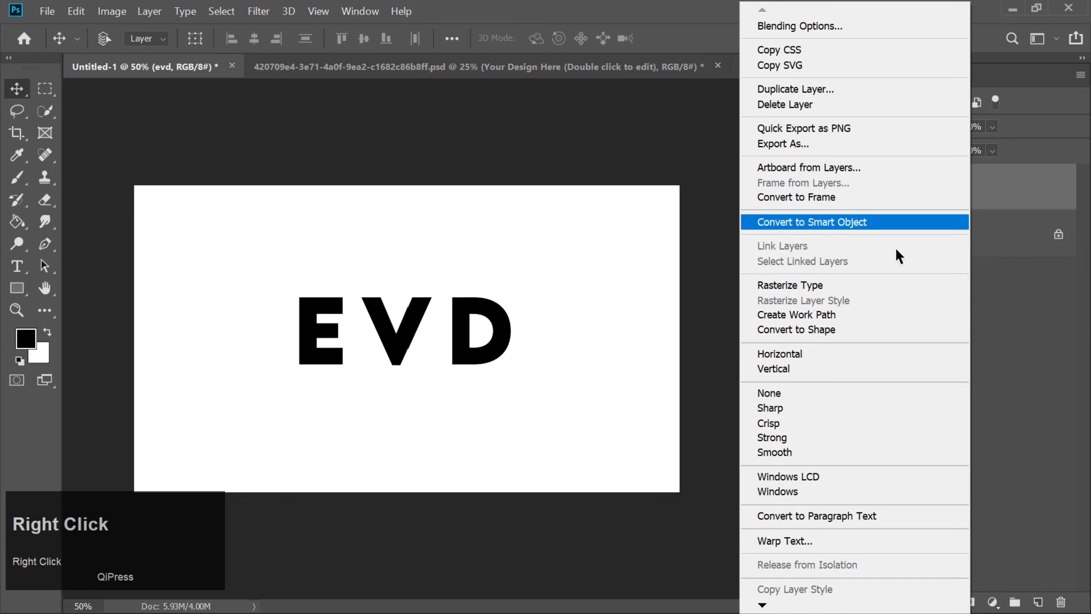
left_click(822, 288)
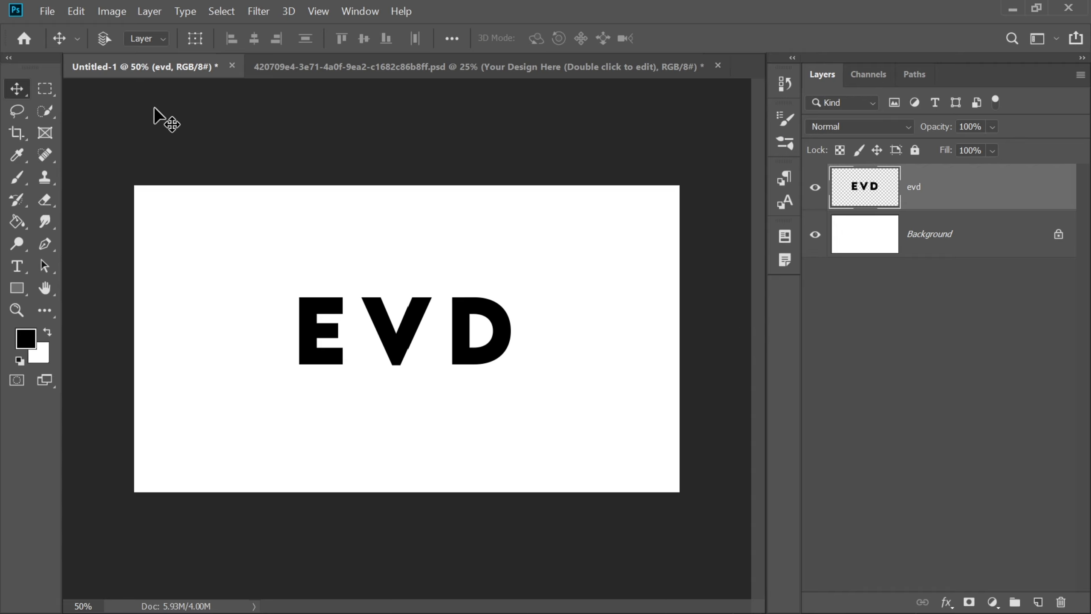
left_click(45, 89)
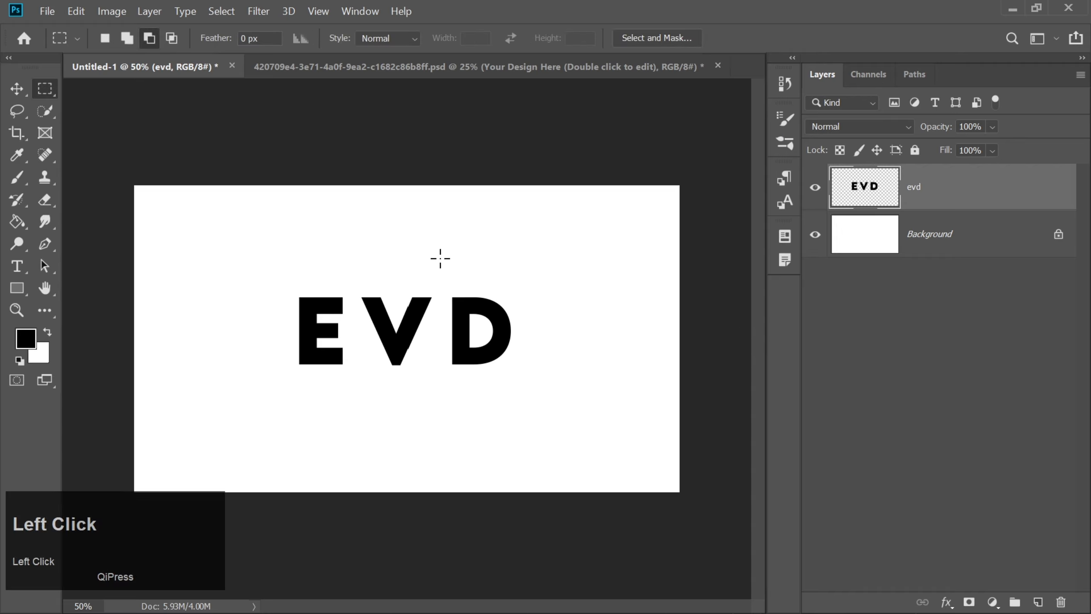
left_click_drag(439, 284, 532, 375)
right_click(458, 306)
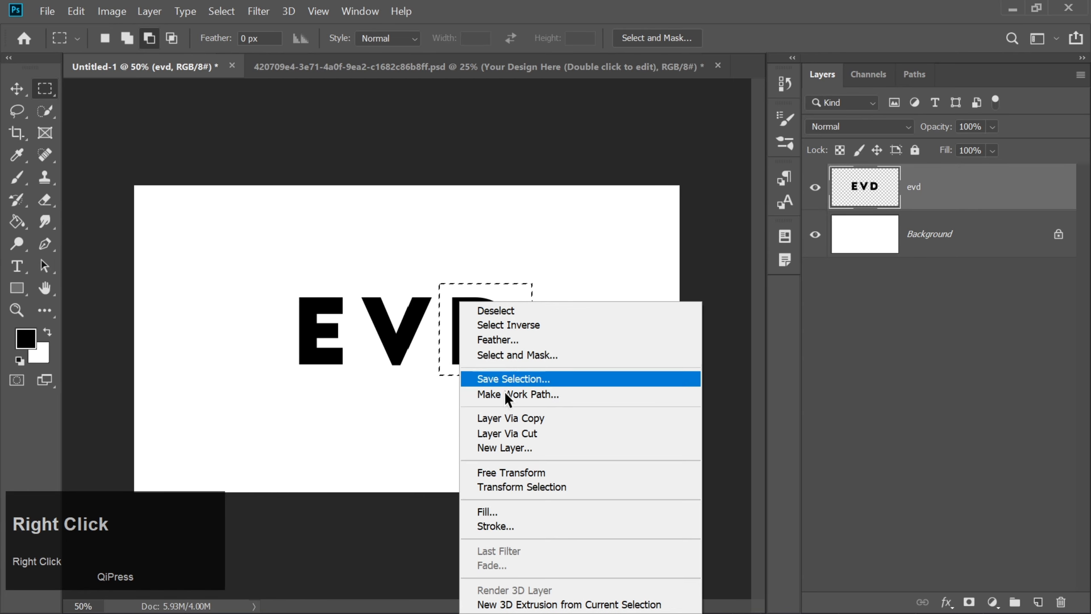
left_click(505, 432)
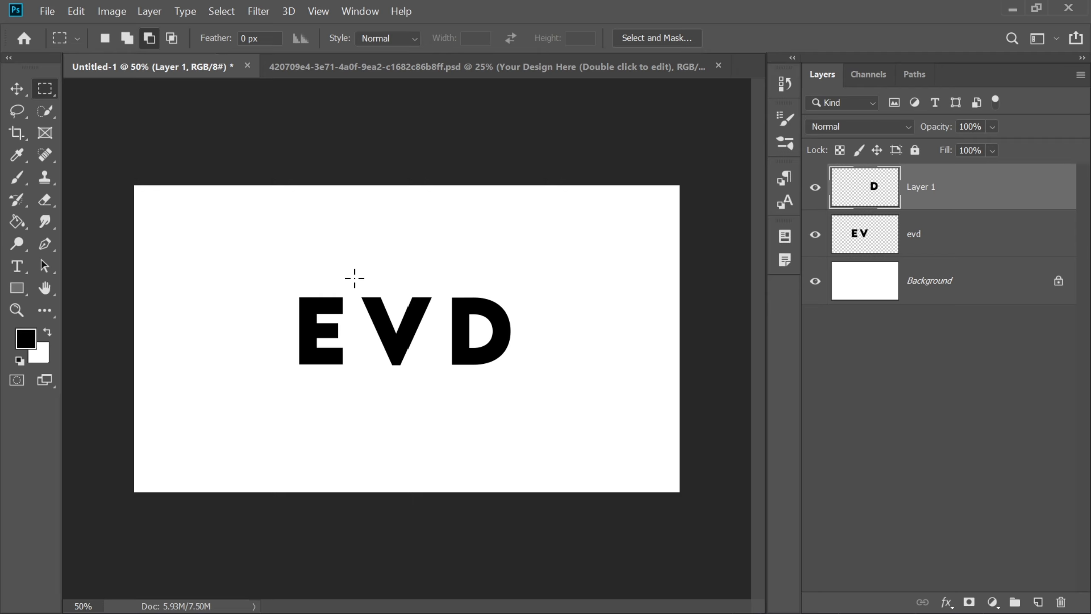
- Cut the letter V out of the evd layer onto its own layer using a rectangular selection
left_click_drag(355, 278, 436, 380)
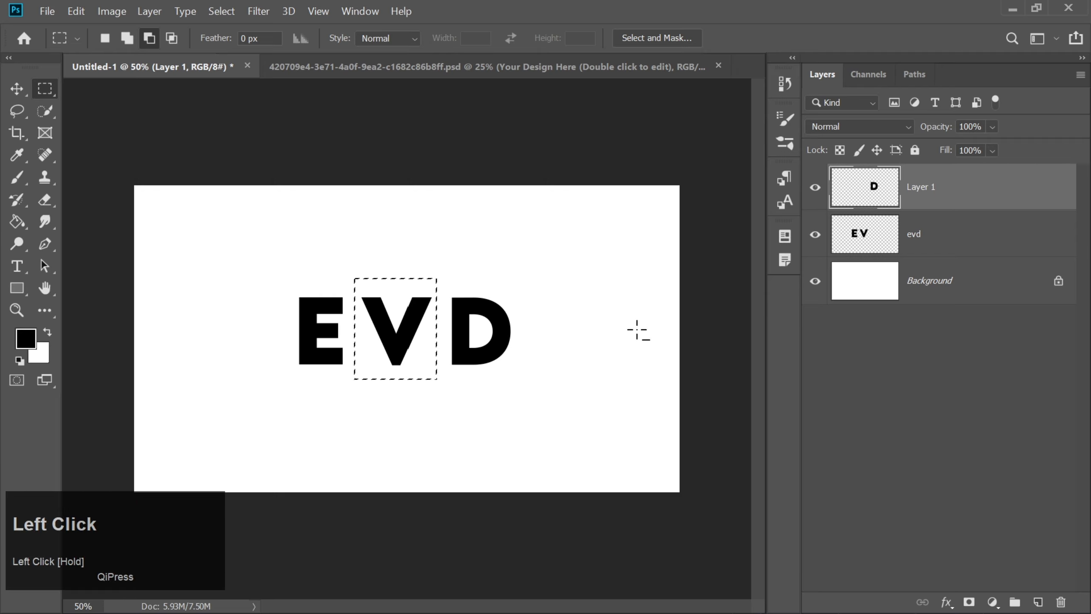
left_click(881, 242)
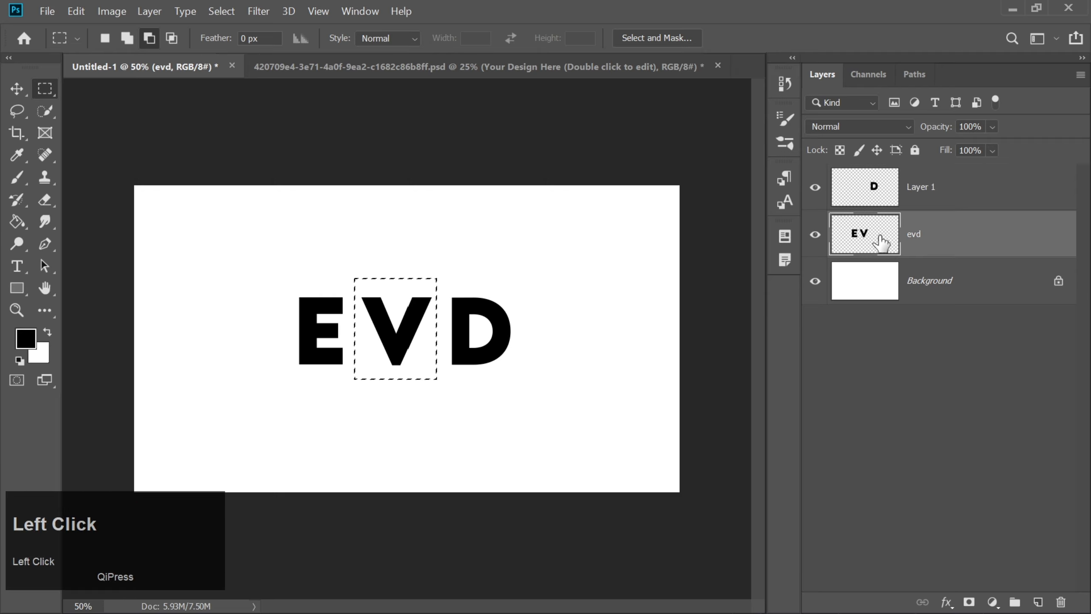
right_click(398, 303)
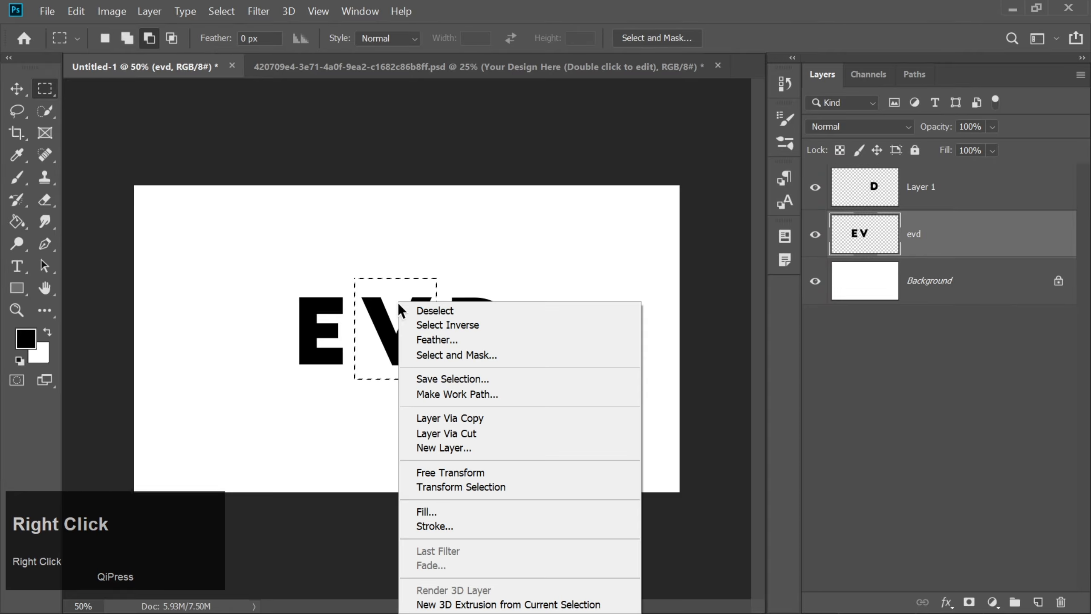
left_click(443, 434)
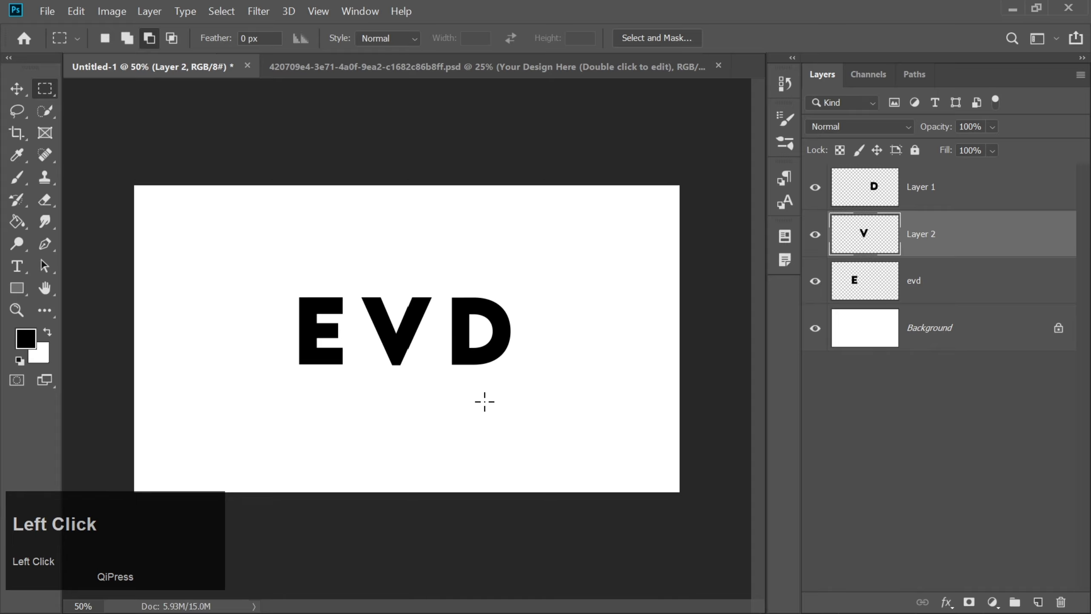
- Enlarge the letter V proportionally from its centre to about 156% with Free Transform
left_click(16, 88)
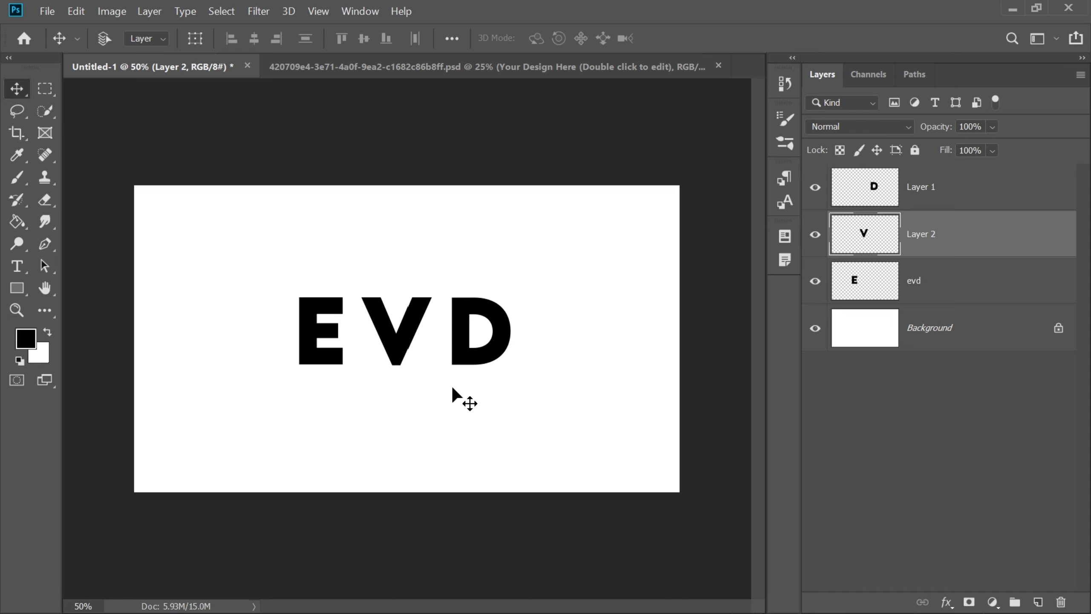
left_click(624, 358)
key("ctrl+t")
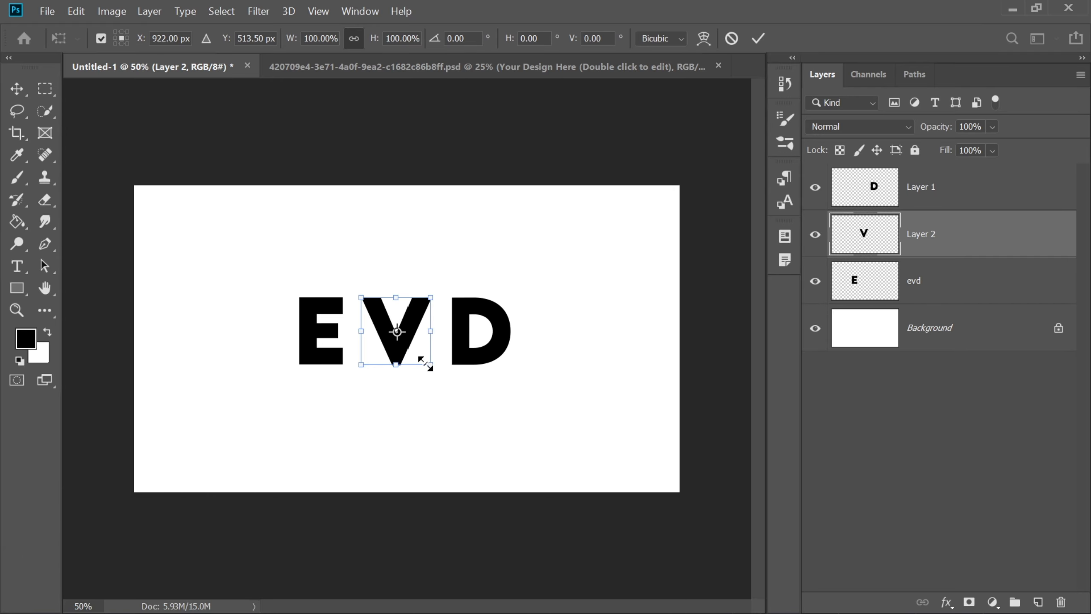
left_click_drag(427, 364, 440, 387)
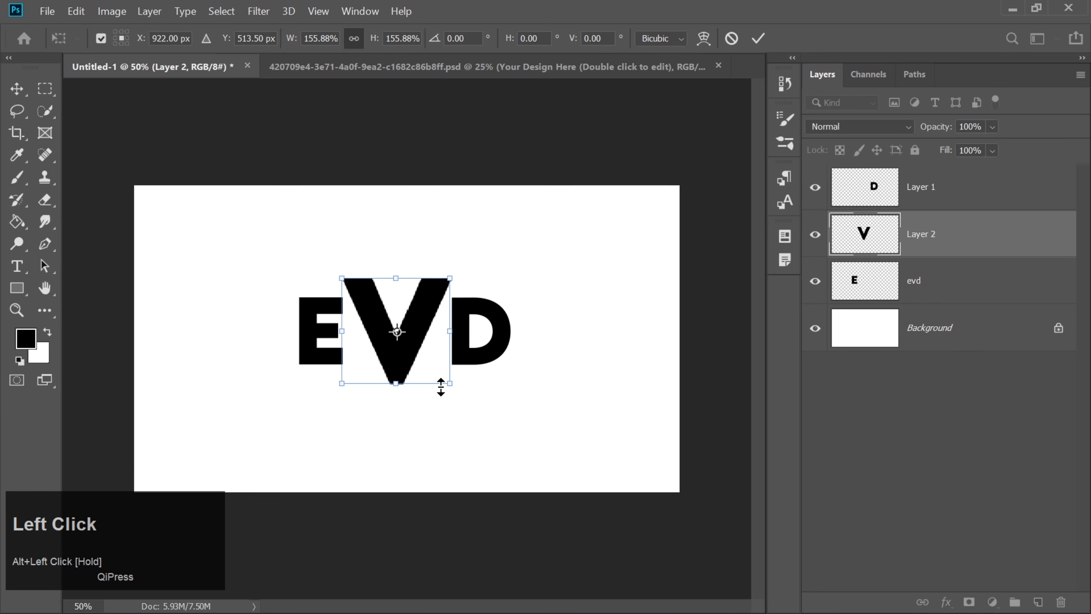
key("Return")
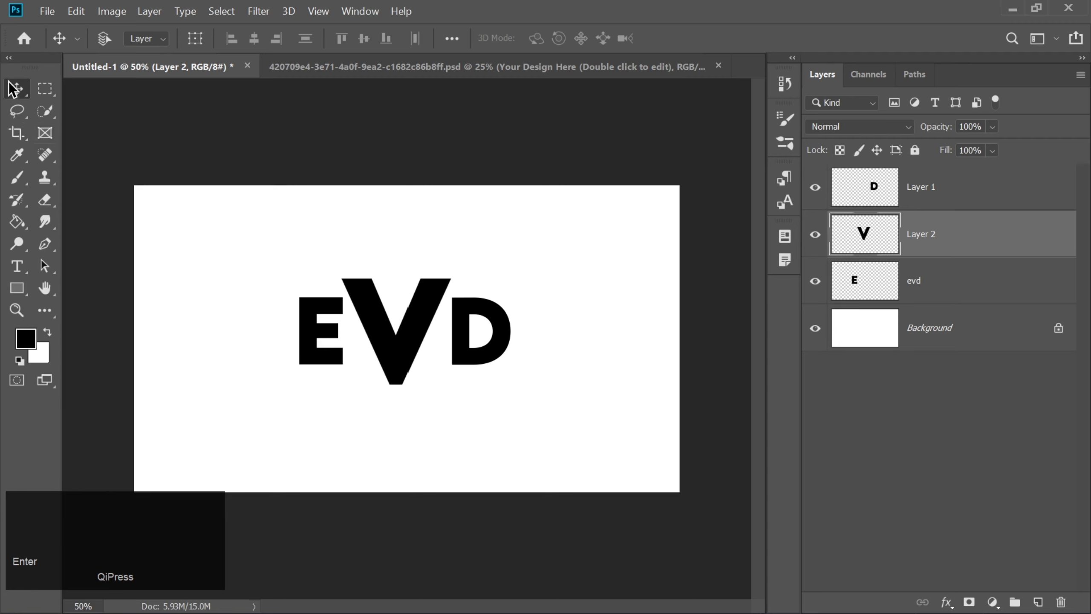
- Nudge the enlarged V vertically until its top edge lines up with the tops of E and D
key("Down")
key("Down")
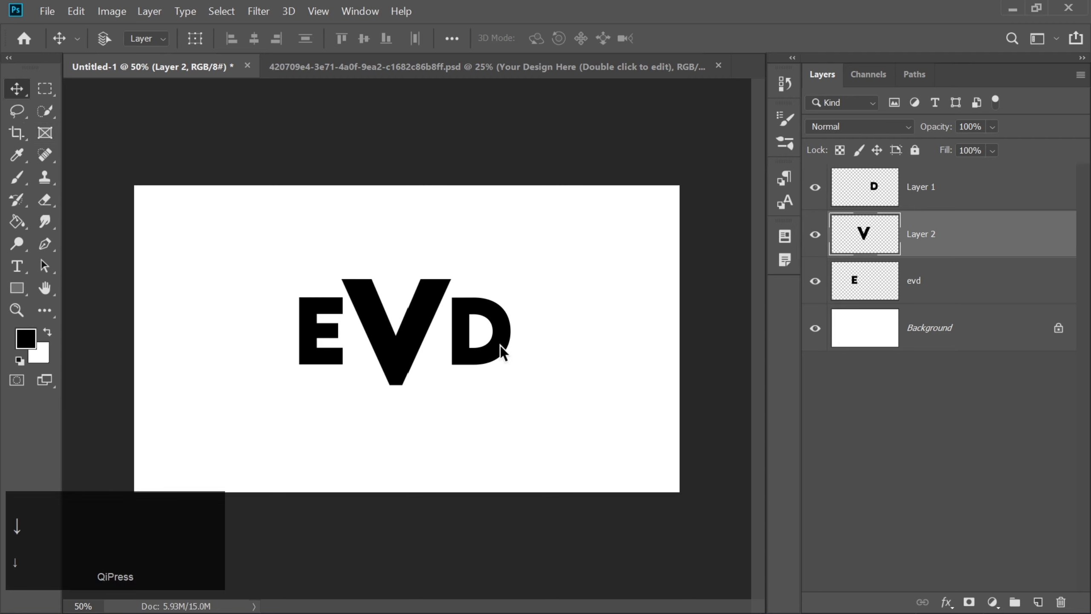
key("Down")
key("Down")
key("Down")
key("Down")
key("Down")
key("Down")
key("Down")
key("Down")
key("Down")
key("Down")
key("Down")
key("Down")
key("Down")
key("Down")
key("Down")
key("Down")
key("Down")
key("Down")
key("Down")
key("Down")
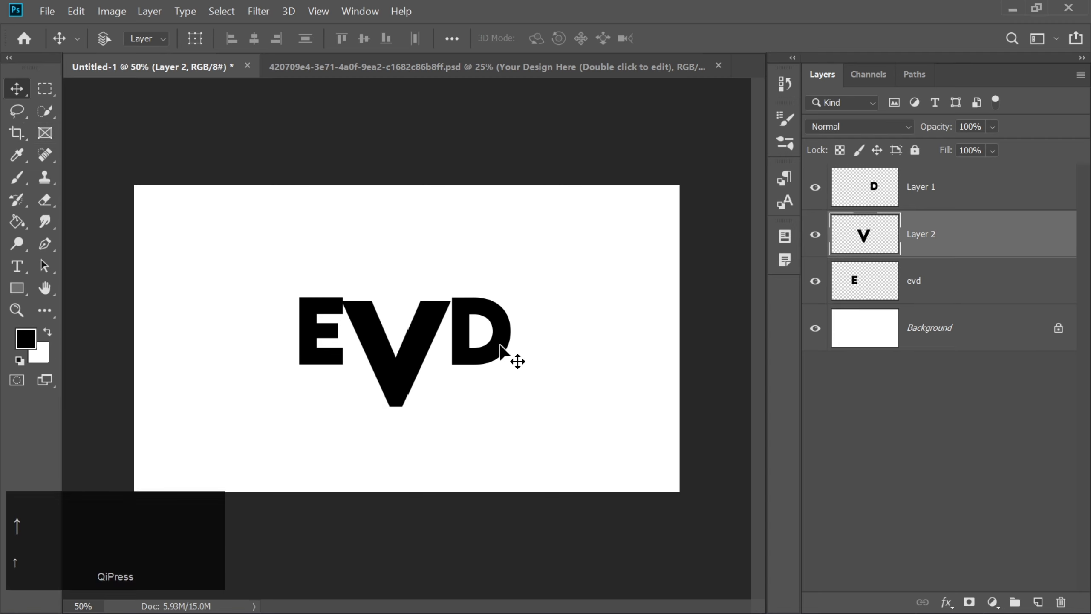
key("Up")
key("Up")
key("Up")
key("Up")
key("Up")
key("Up")
key("Up")
key("Up")
key("Up")
key("Up")
key("Up")
key("Up")
key("Up")
key("Up")
- Draw a black rectangle without stroke, about 121 by 57 px, bridging the E's top arm and the V
key("ctrl+equal")
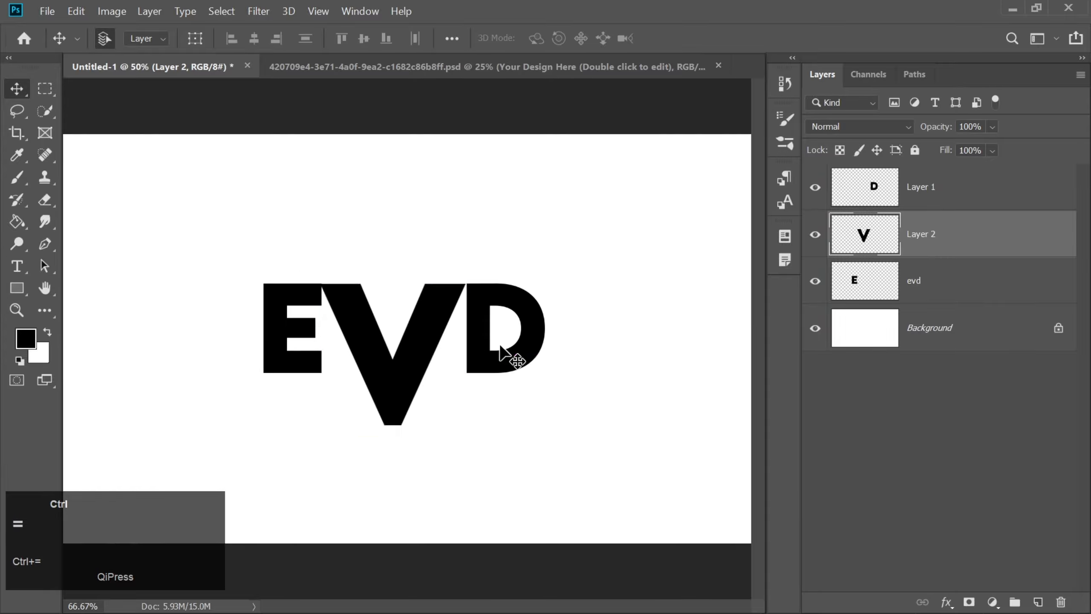
key("ctrl+equal")
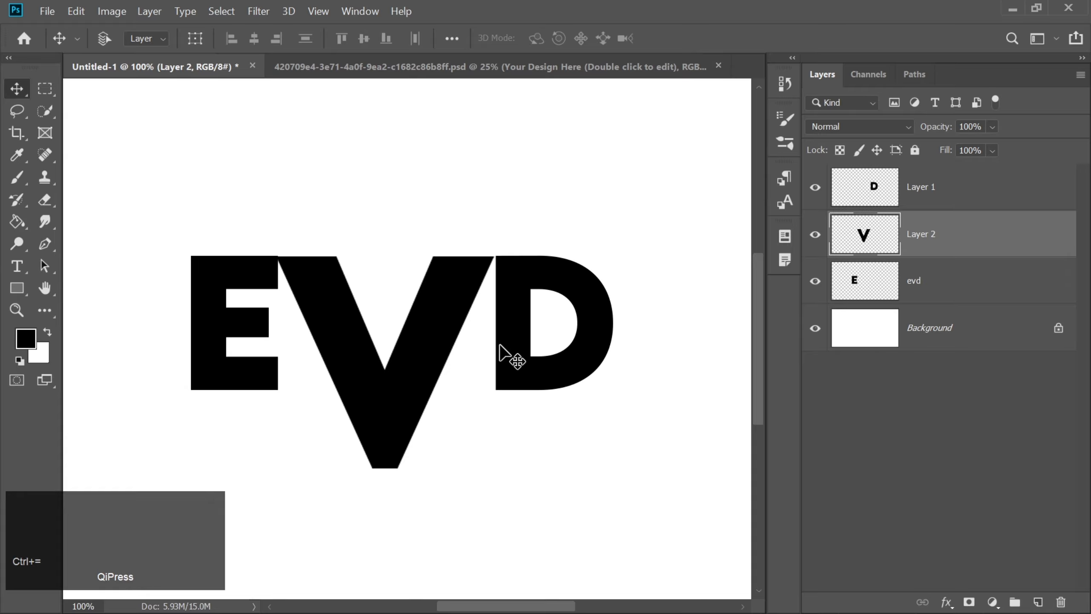
left_click(17, 287)
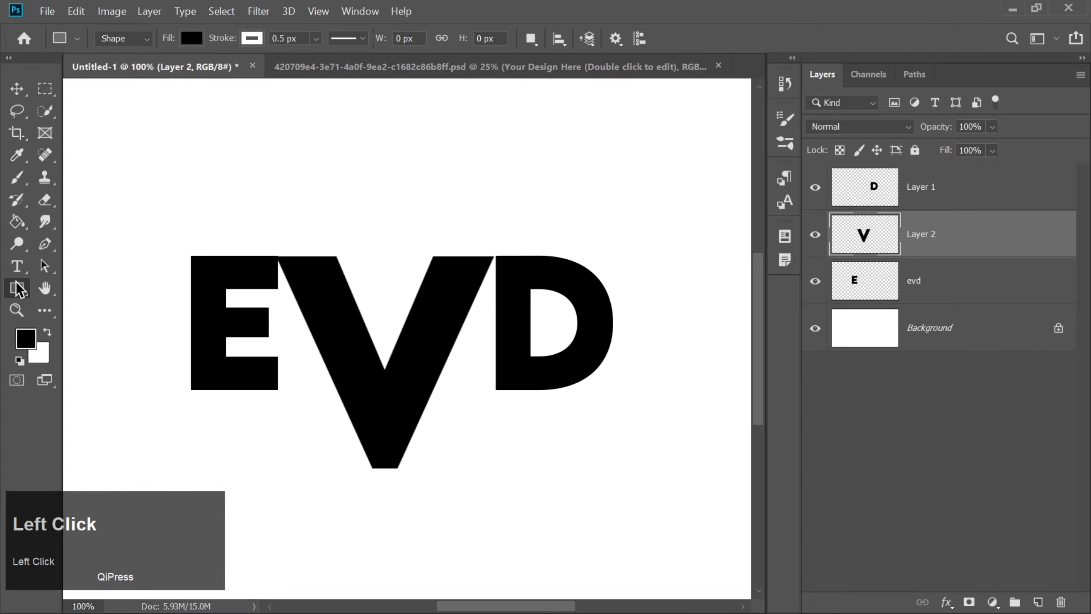
left_click(252, 39)
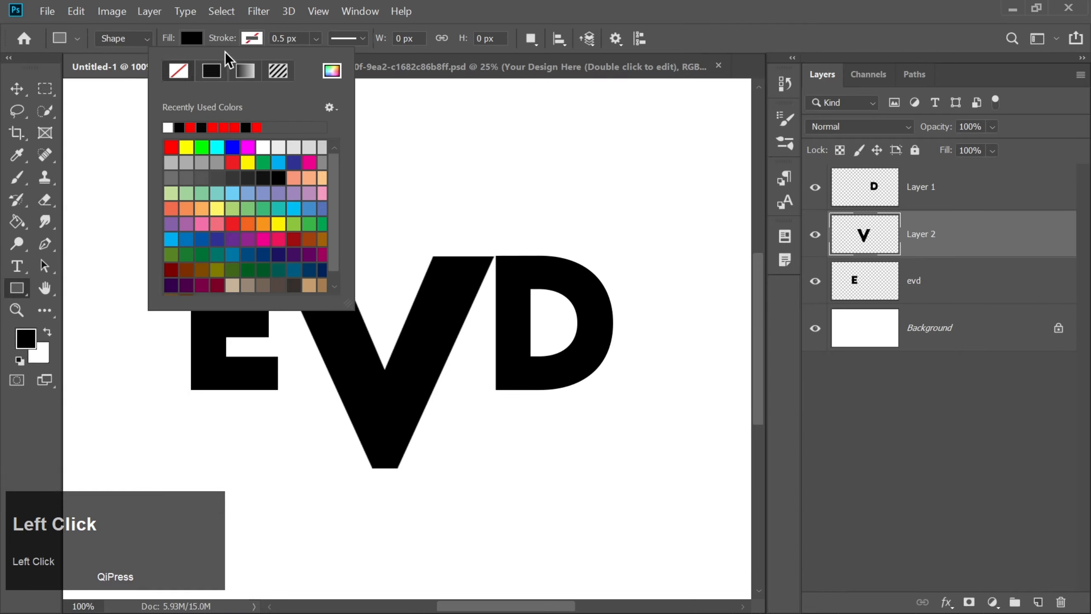
left_click(263, 35)
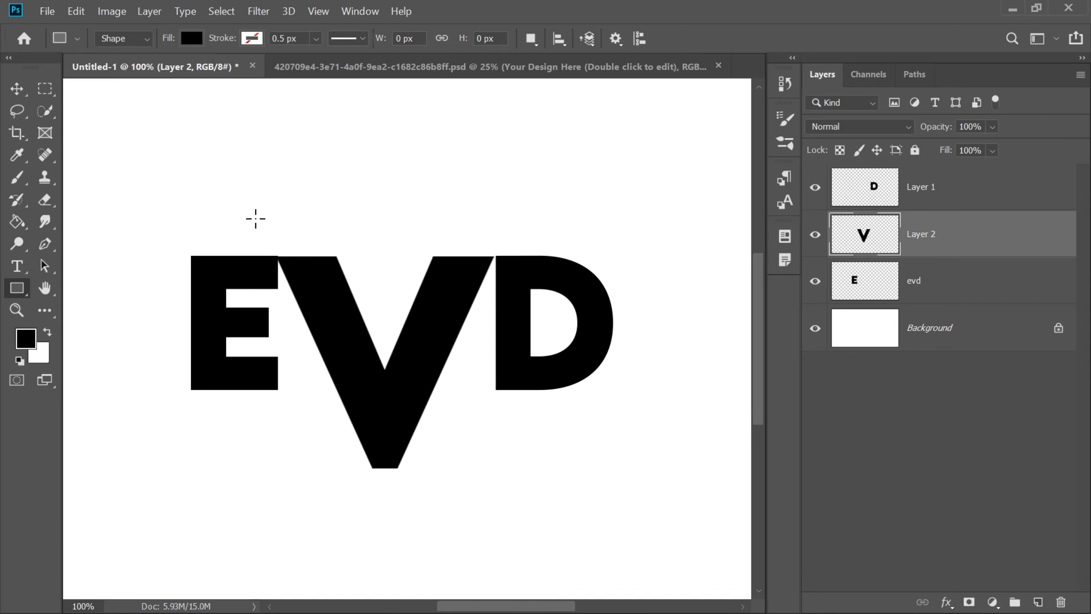
key("ctrl+equal")
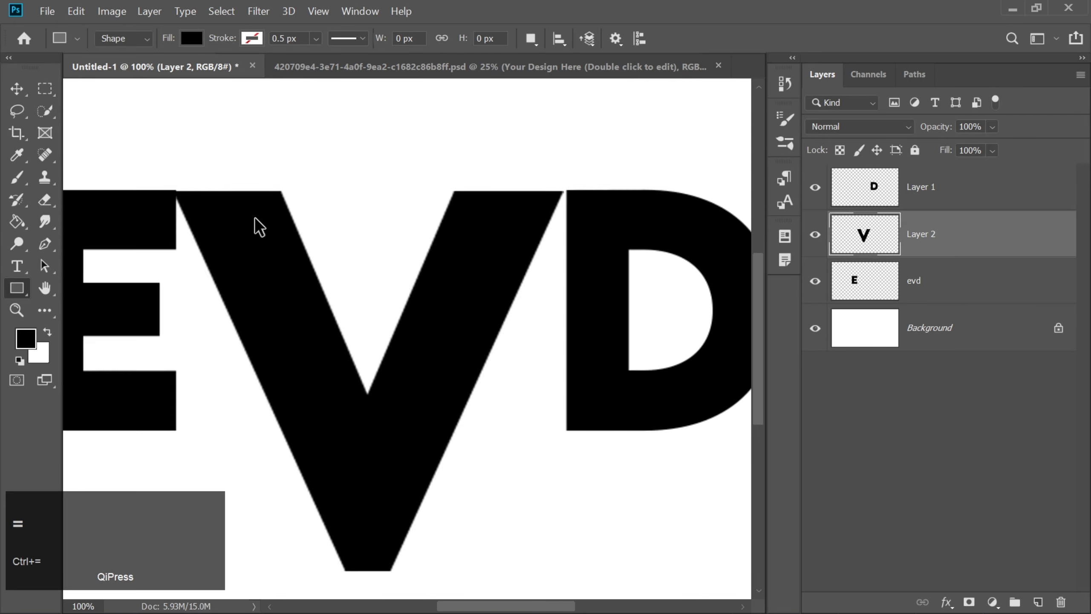
left_click_drag(529, 607, 506, 607)
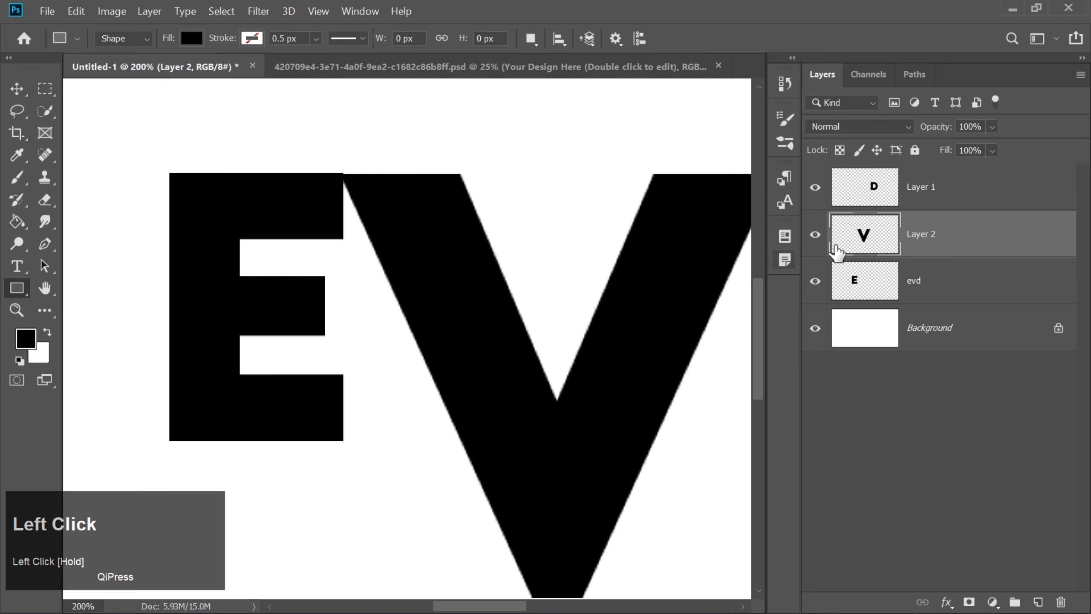
key("Up")
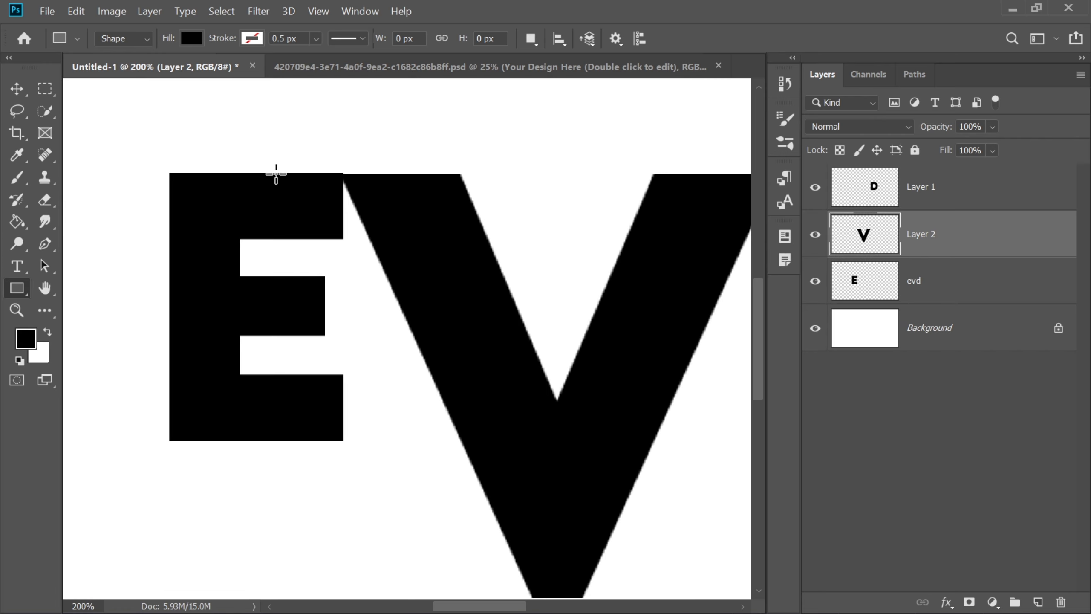
left_click_drag(276, 173, 413, 237)
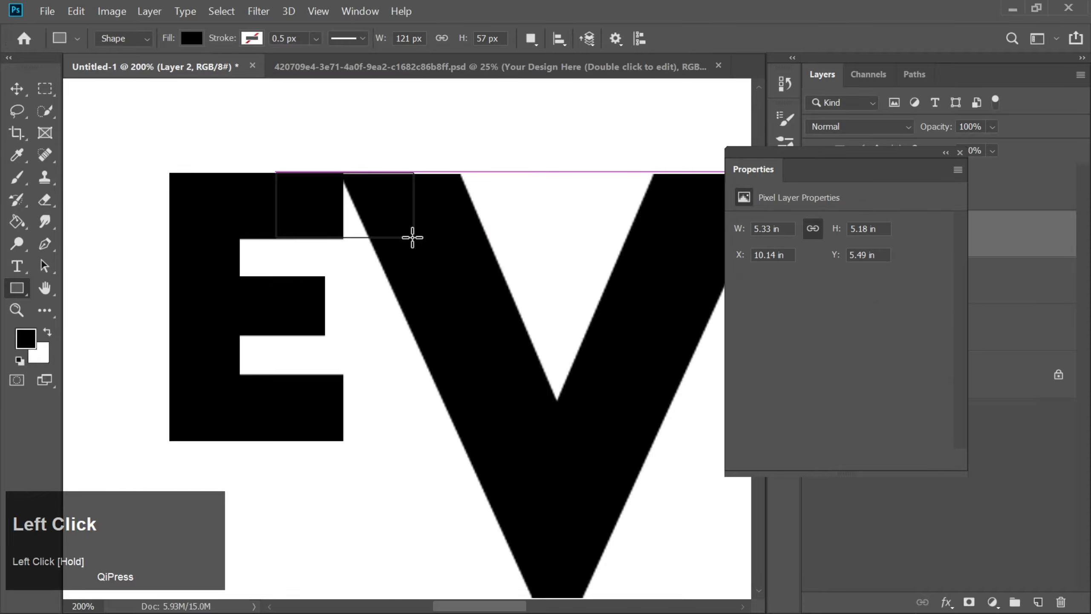
left_click(26, 92)
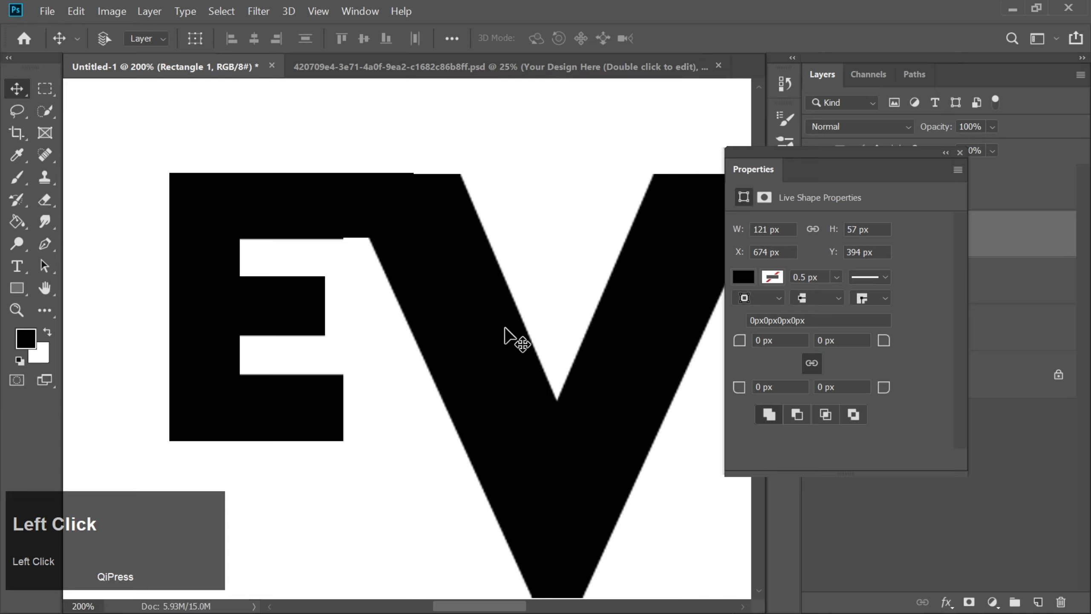
left_click(959, 153)
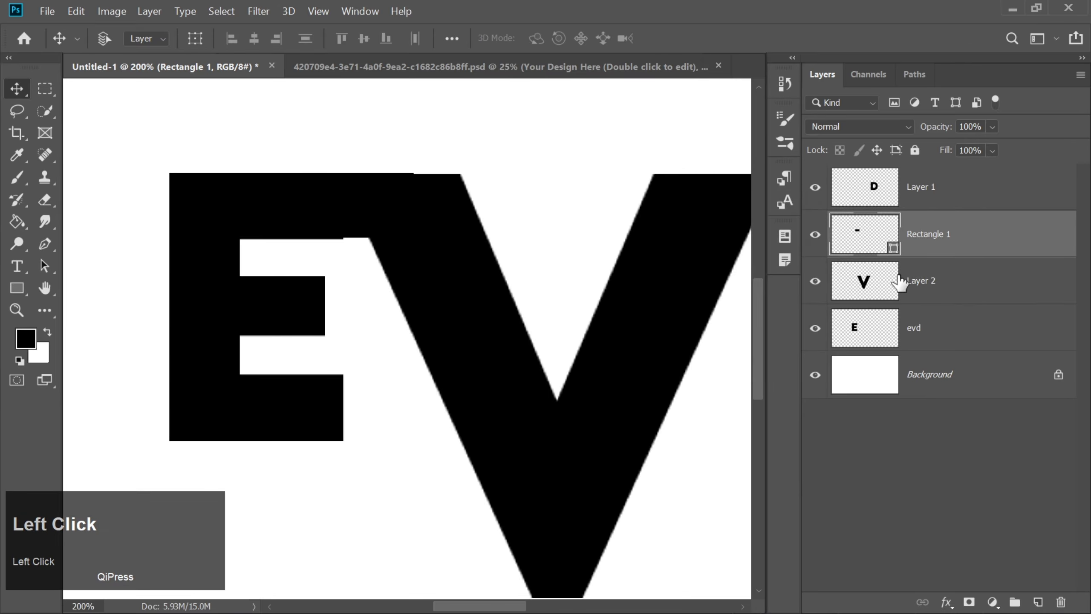
- Nudge the V up 1 px and extend the rectangle's lower edge to match the underside of the E's top arm
left_click(901, 282)
key("Up")
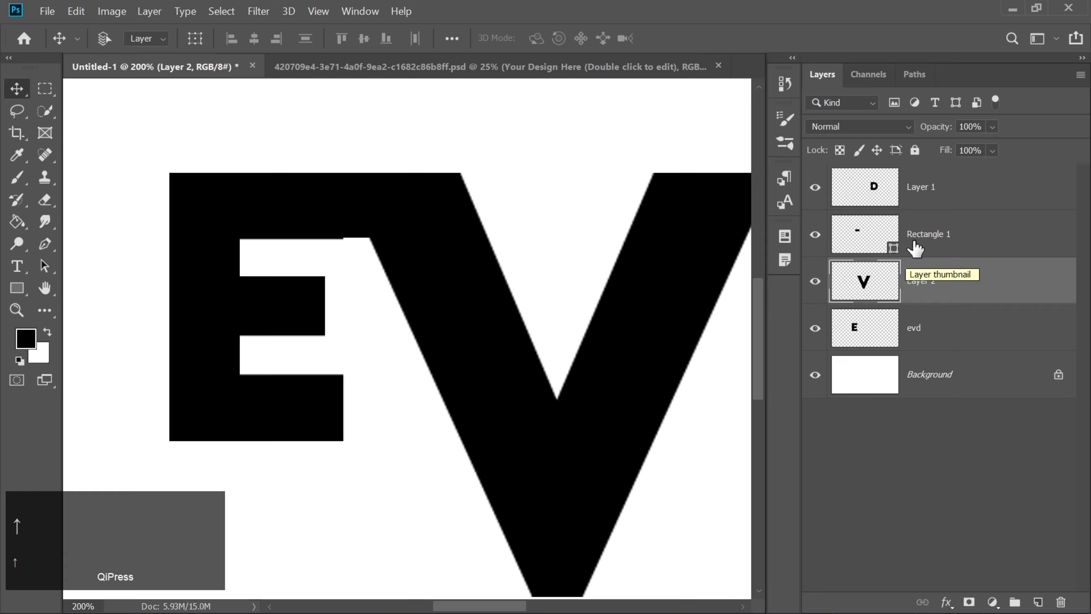
left_click(913, 239)
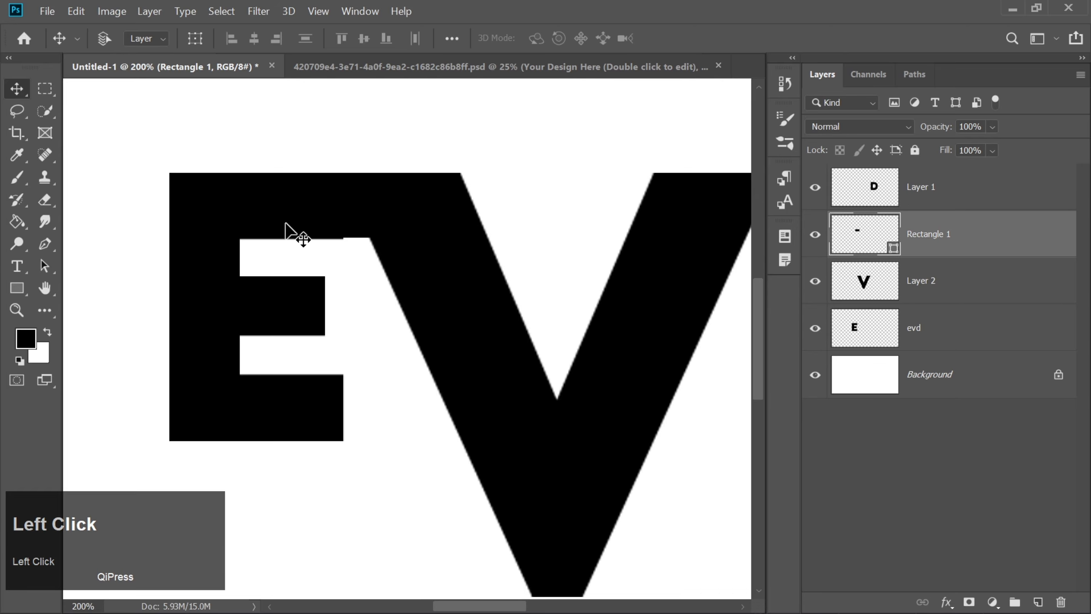
key("ctrl+t")
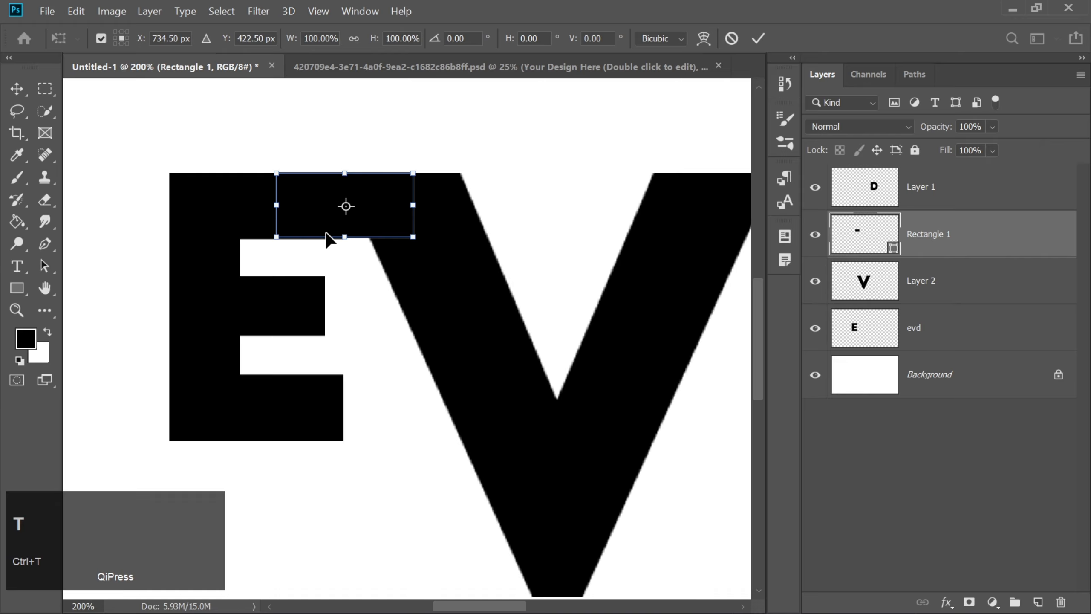
left_click_drag(349, 236, 348, 238)
key("Return")
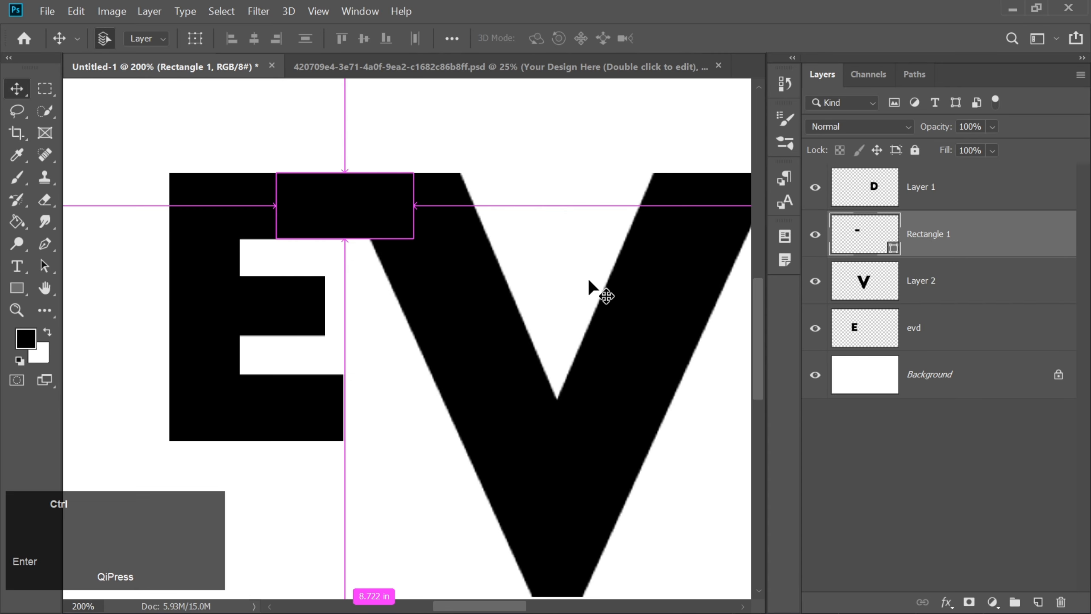
- Nudge the V layer left toward the E, opening a small gap between the V and the D
key("ctrl+minus")
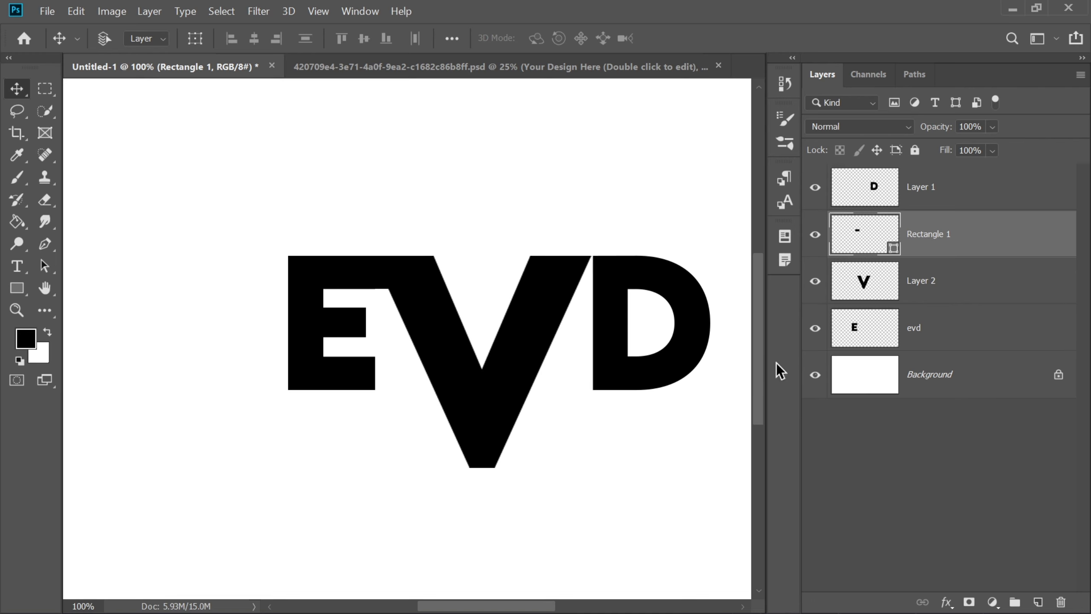
left_click(863, 296)
key("Left")
key("Left")
key("Left")
key("Left")
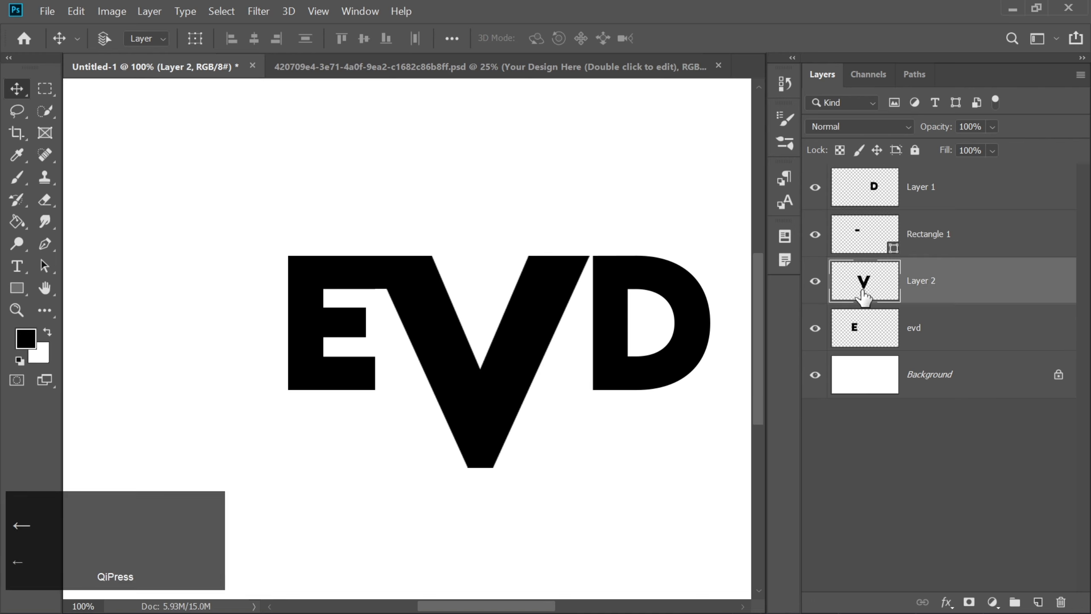
key("Left")
key("Left")
key("Left")
key("Left")
key("Left")
key("Left")
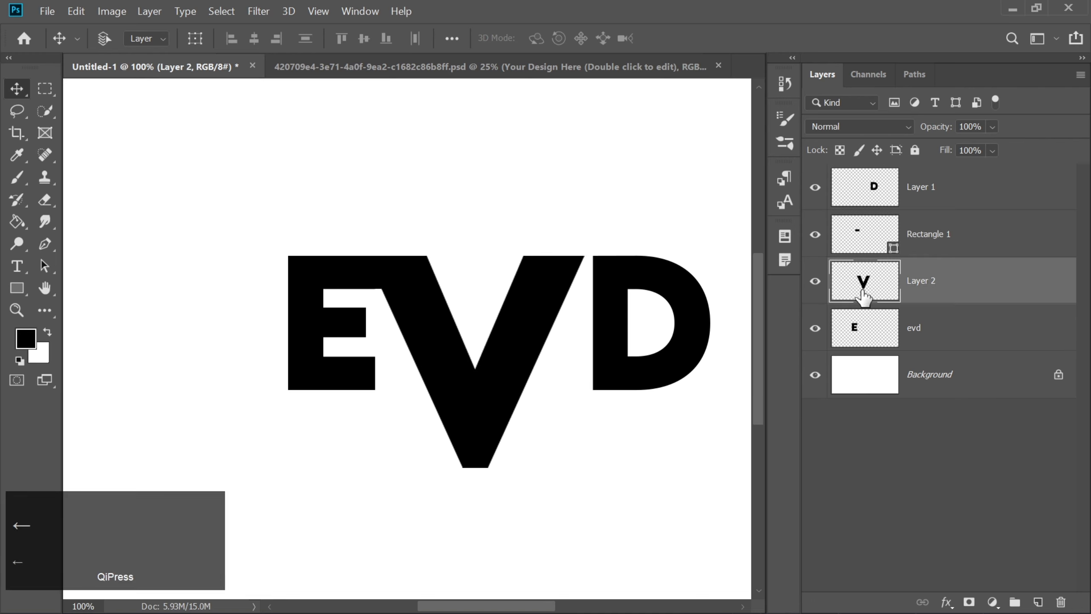
key("Left")
key("Left")
key("Left")
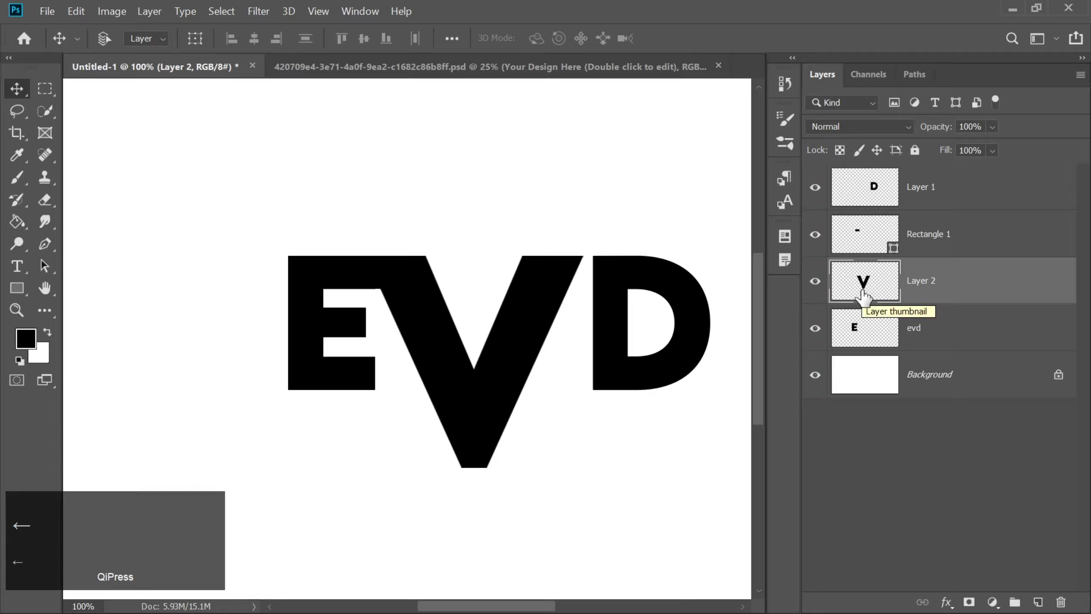
- Erase a thin horizontal slit through the E's stem on the evd layer, directly below its top arm, and deselect
left_click(45, 90)
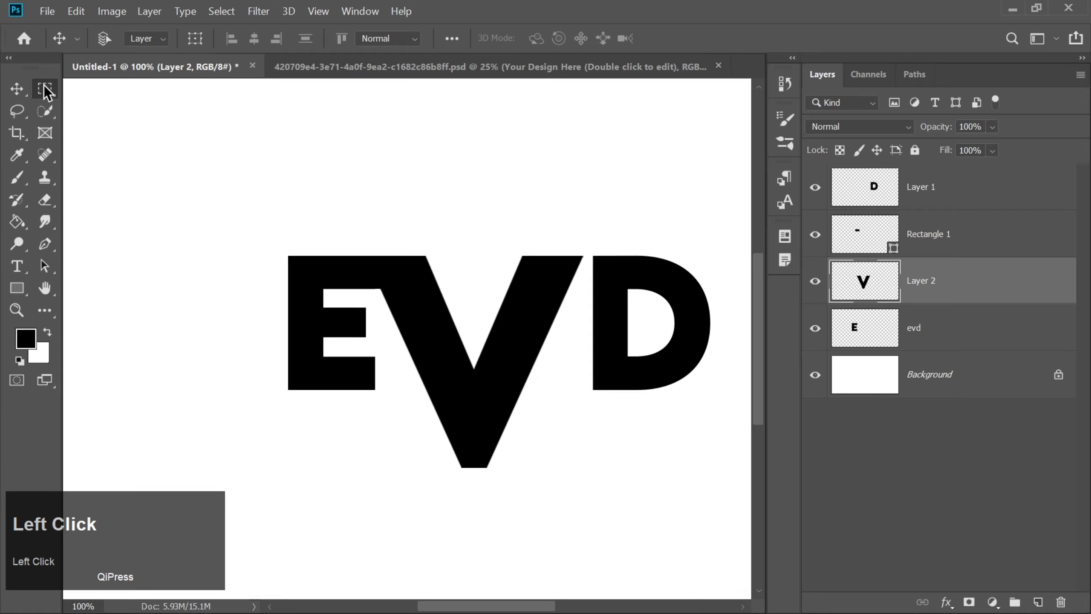
key("ctrl+equal")
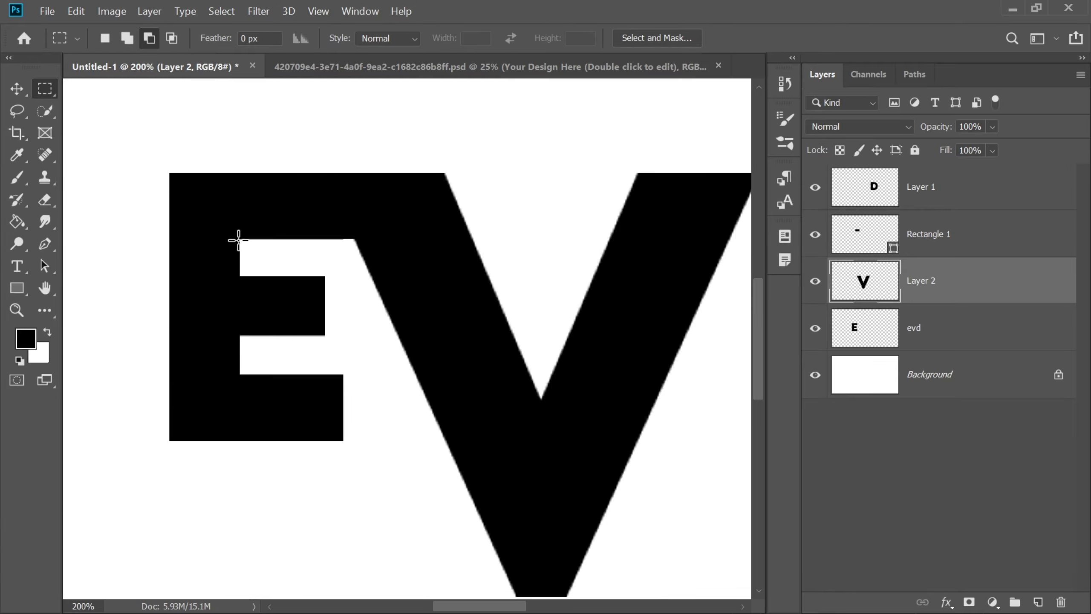
left_click_drag(248, 239, 144, 255)
left_click(45, 199)
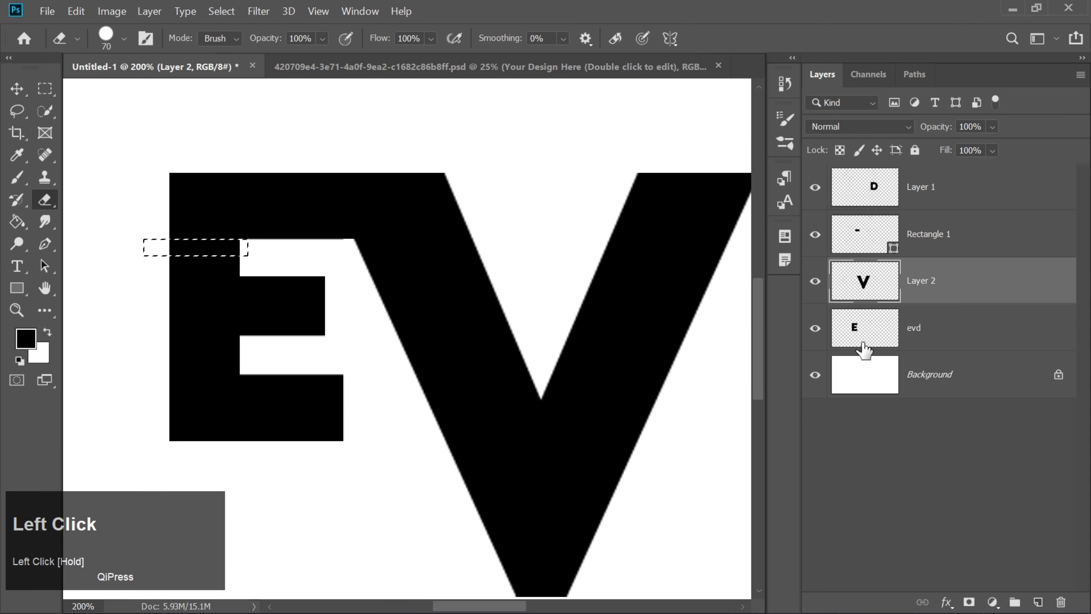
left_click(863, 346)
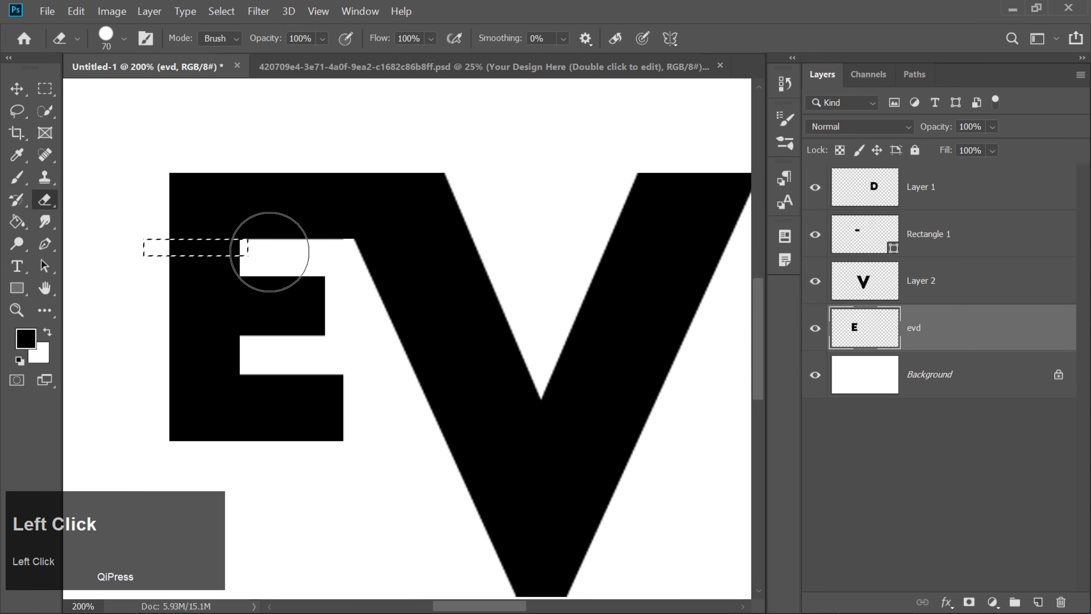
mouse_move(270, 244)
left_mouse_down()
mouse_move(102, 234)
mouse_move(214, 244)
left_mouse_up()
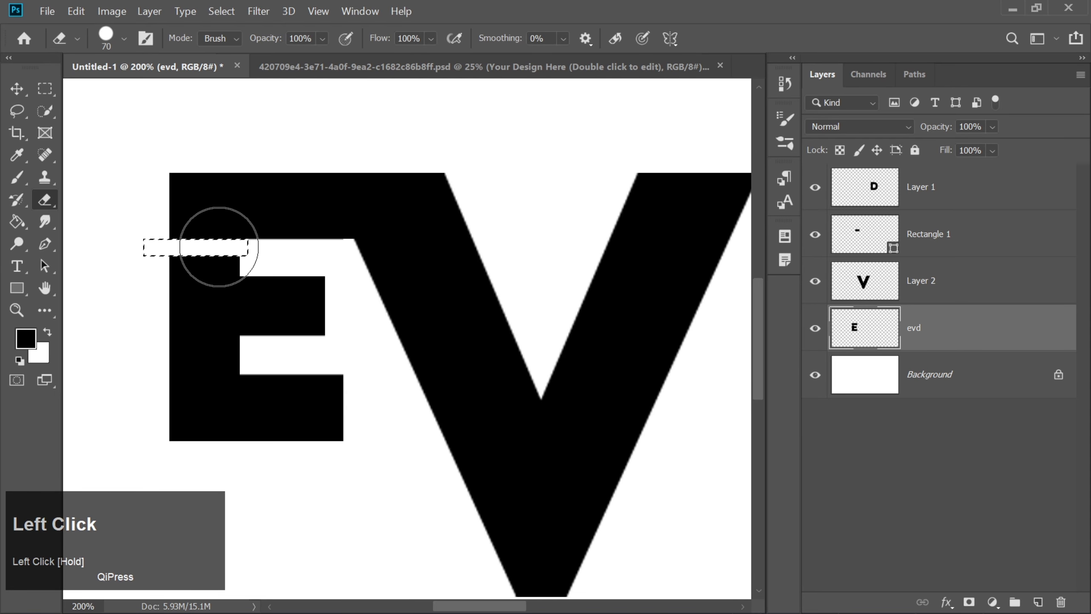
left_click(17, 89)
key("ctrl+d")
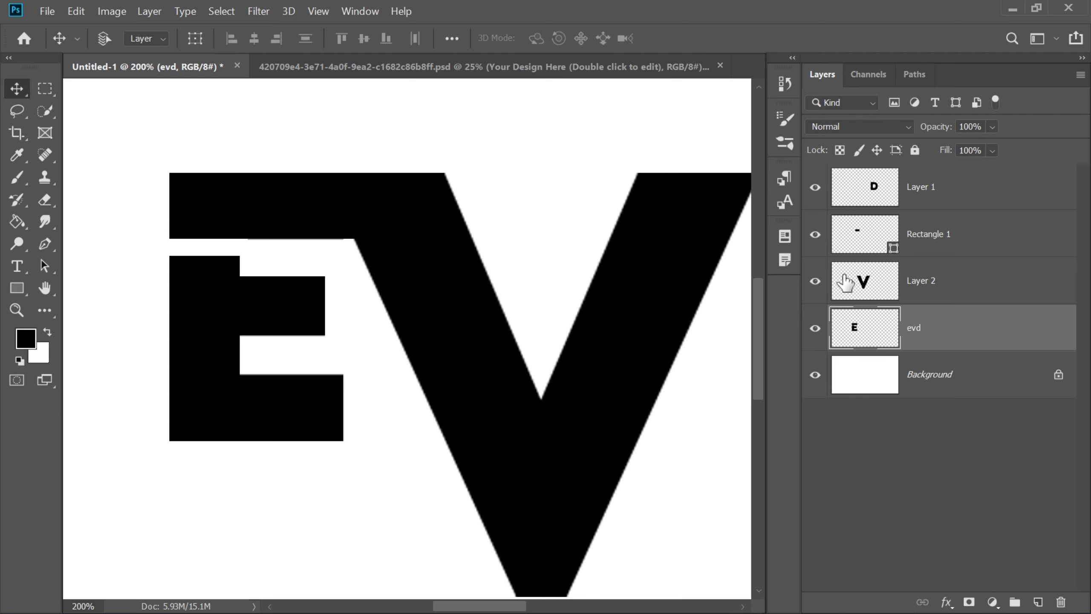
- Erase a thin horizontal slit through the D's stem on Layer 1, just above its lower bar, and deselect
left_click(866, 190)
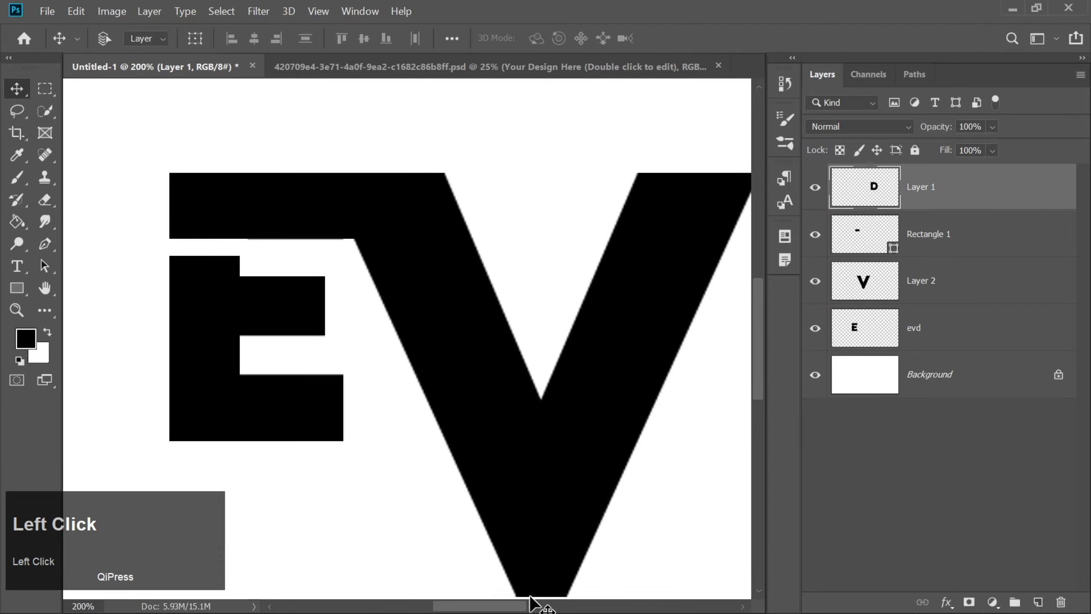
left_click_drag(504, 607, 549, 608)
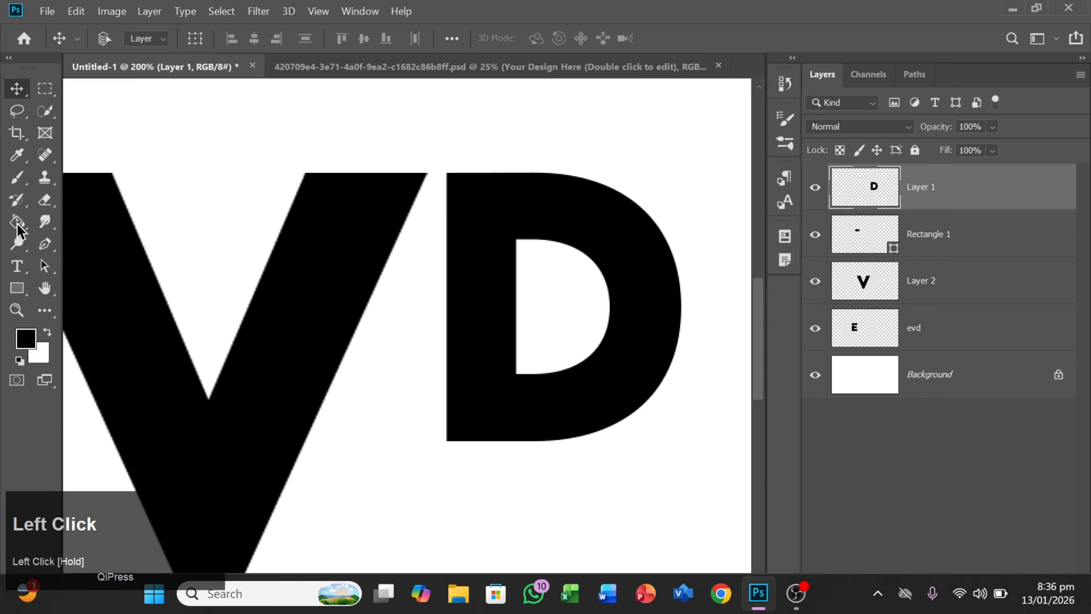
left_click(45, 88)
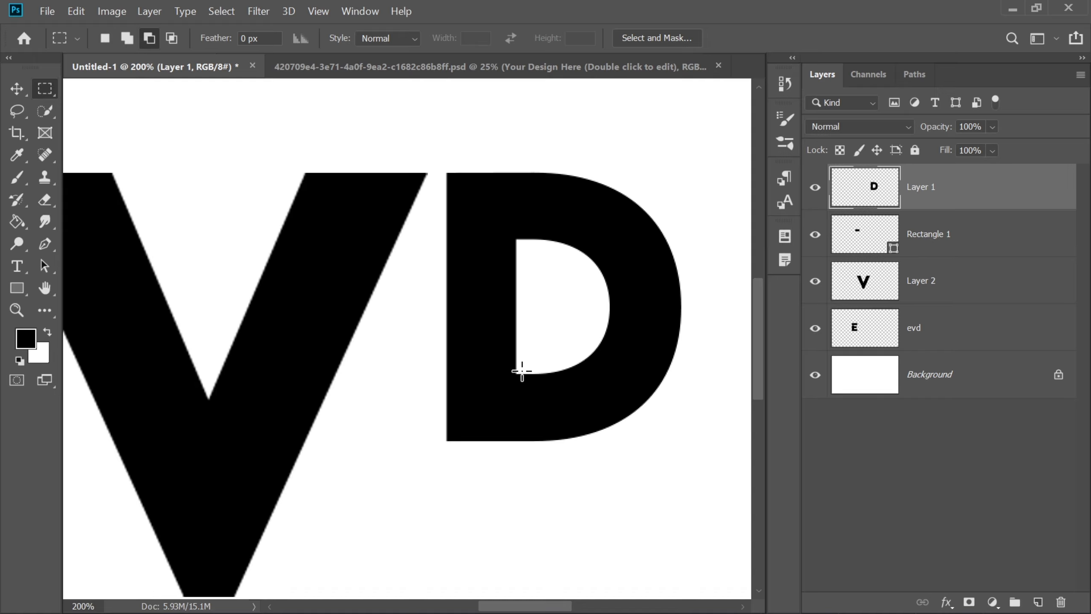
left_click_drag(522, 372, 416, 354)
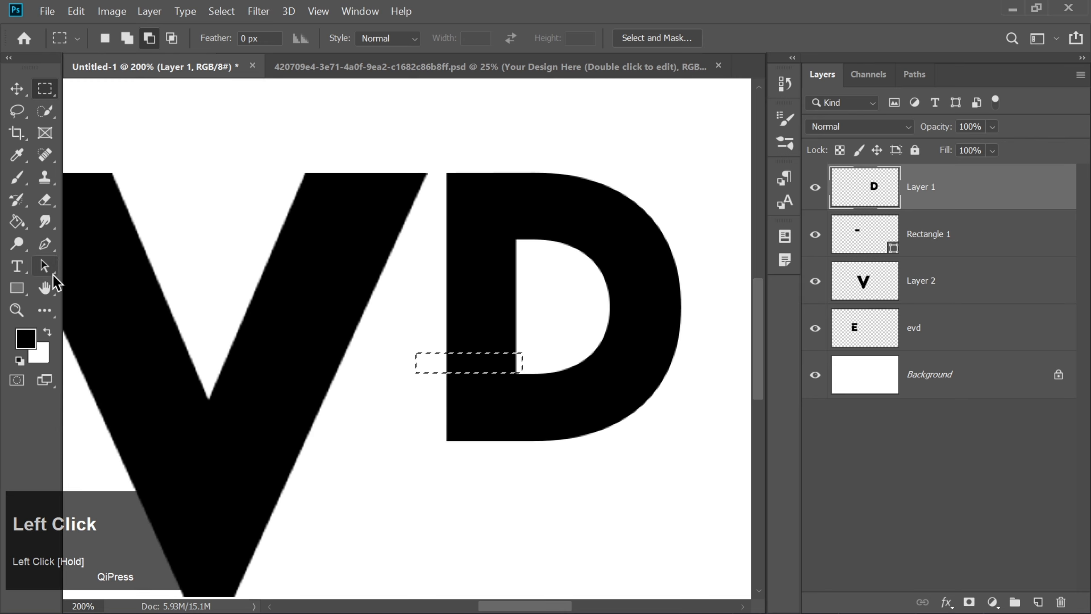
left_click(45, 200)
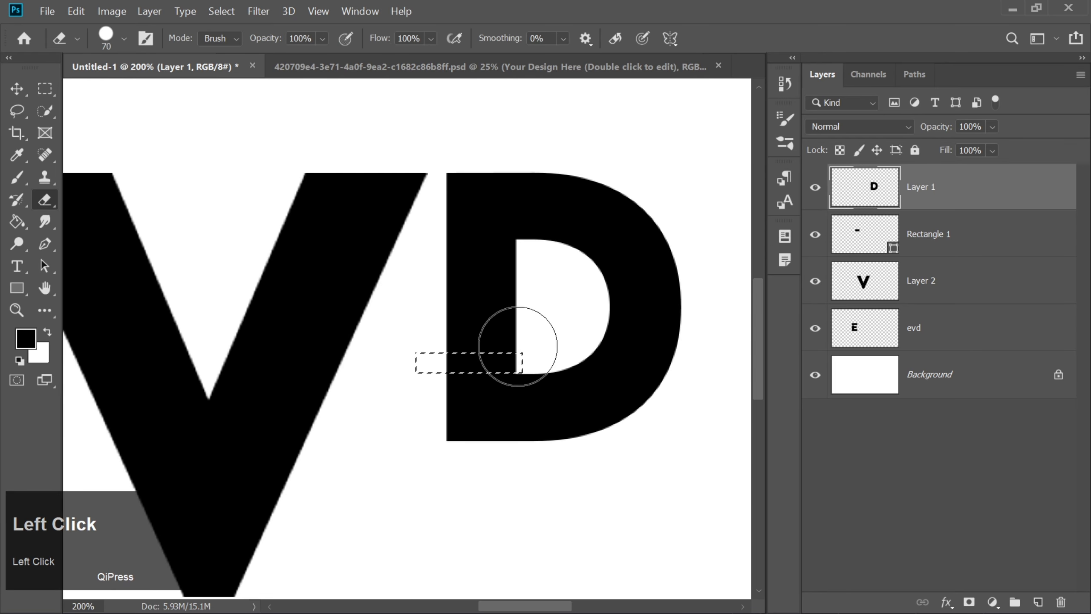
mouse_move(517, 347)
left_mouse_down()
mouse_move(364, 349)
mouse_move(467, 358)
left_mouse_up()
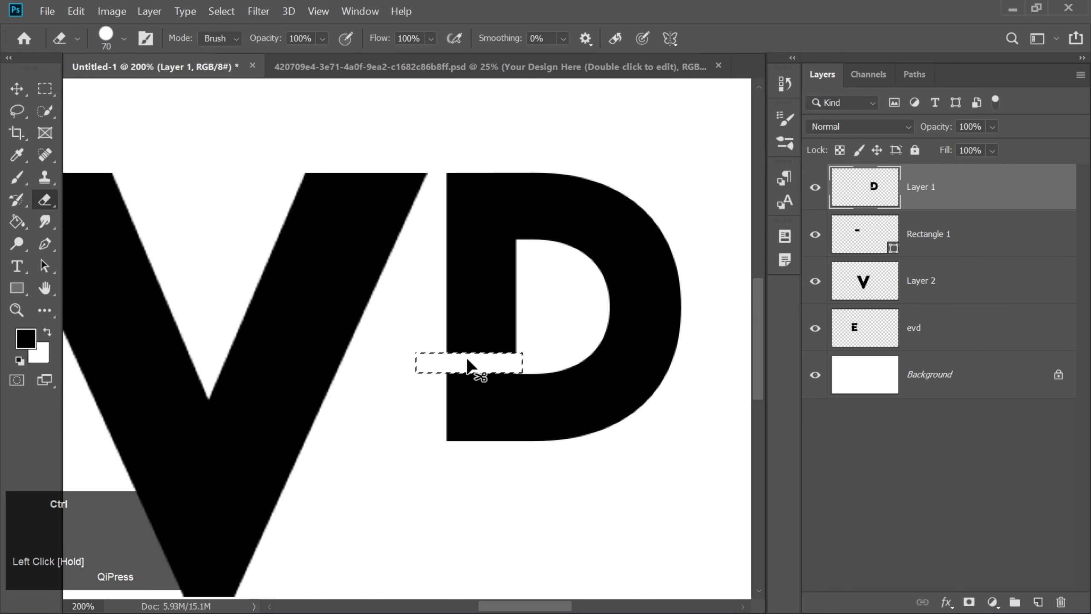
key("ctrl+d")
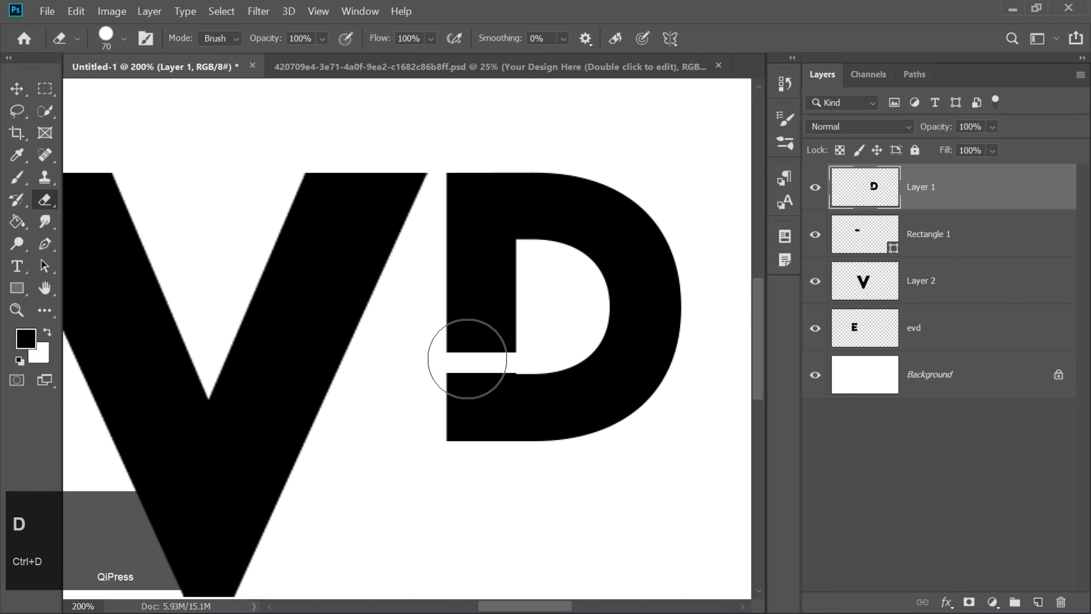
- Nudge the D layer left toward the V, leaving a narrow gap between the V's upper corner and the D's stem
left_click(12, 90)
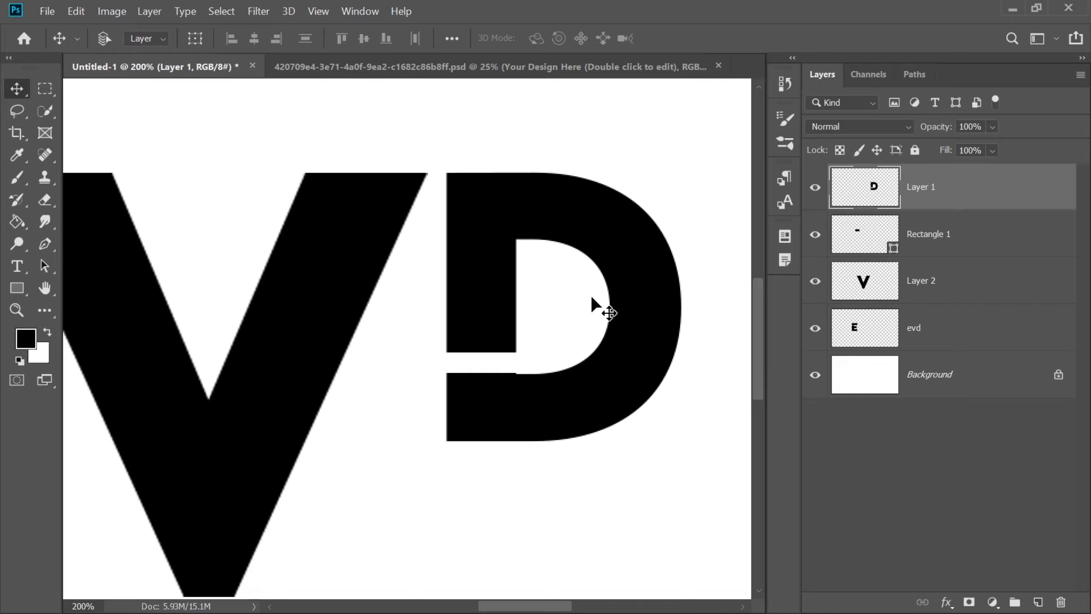
key("Left")
key("Left")
key("Left")
key("Left")
key("Left")
key("Left")
key("Left")
key("Left")
key("Left")
key("Left")
key("Left")
key("Left")
key("Left")
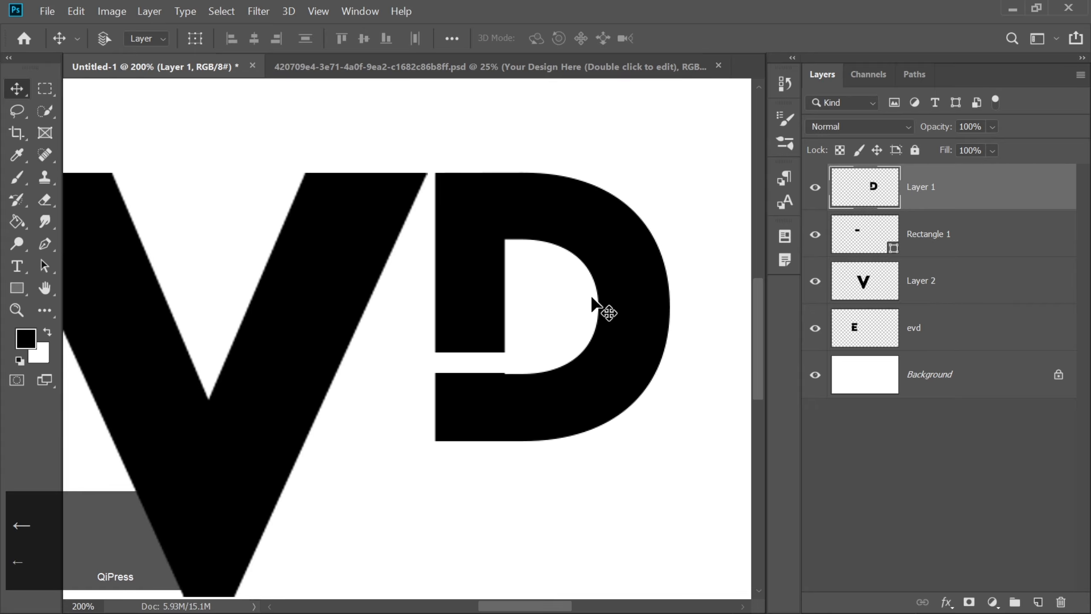
key("Right")
key("Right")
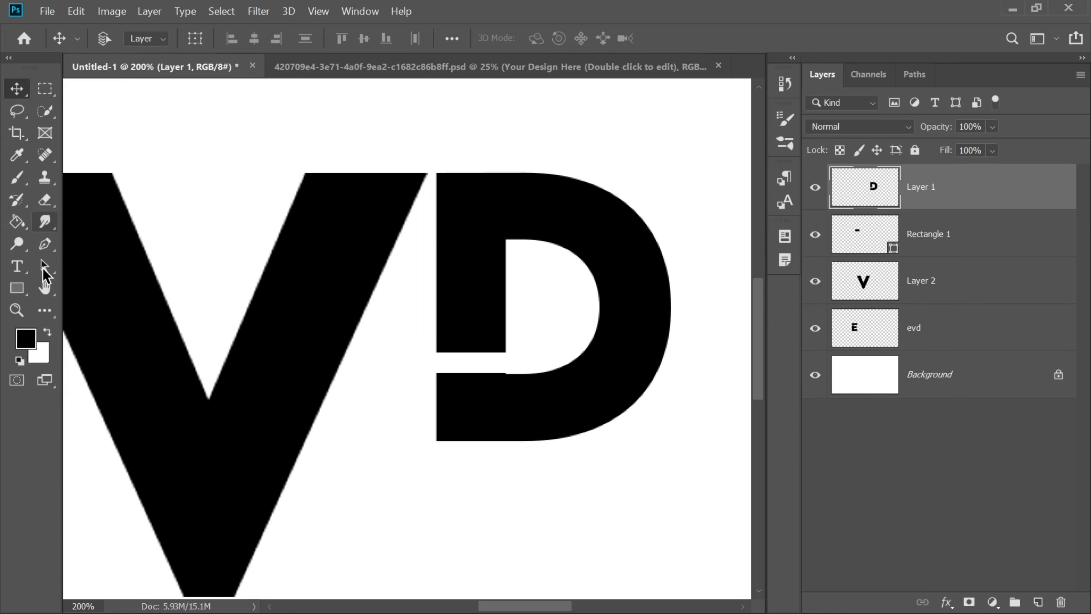
- Draw a black rectangle without stroke, about 190 by 59 px, joining the V to the D's lower bar
left_click(17, 288)
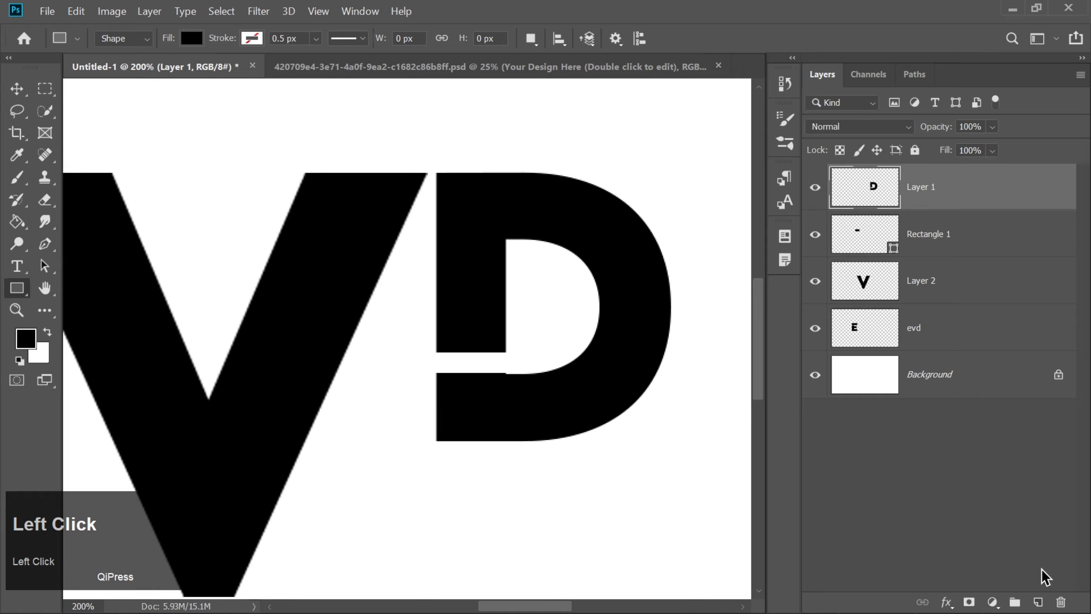
left_click(1038, 602)
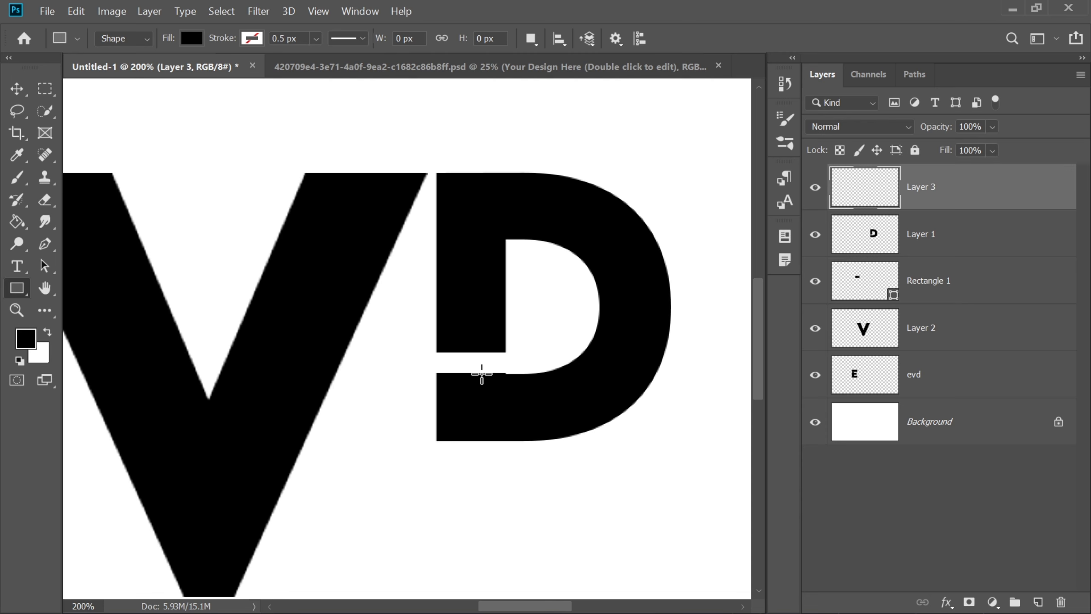
left_click_drag(481, 372, 267, 439)
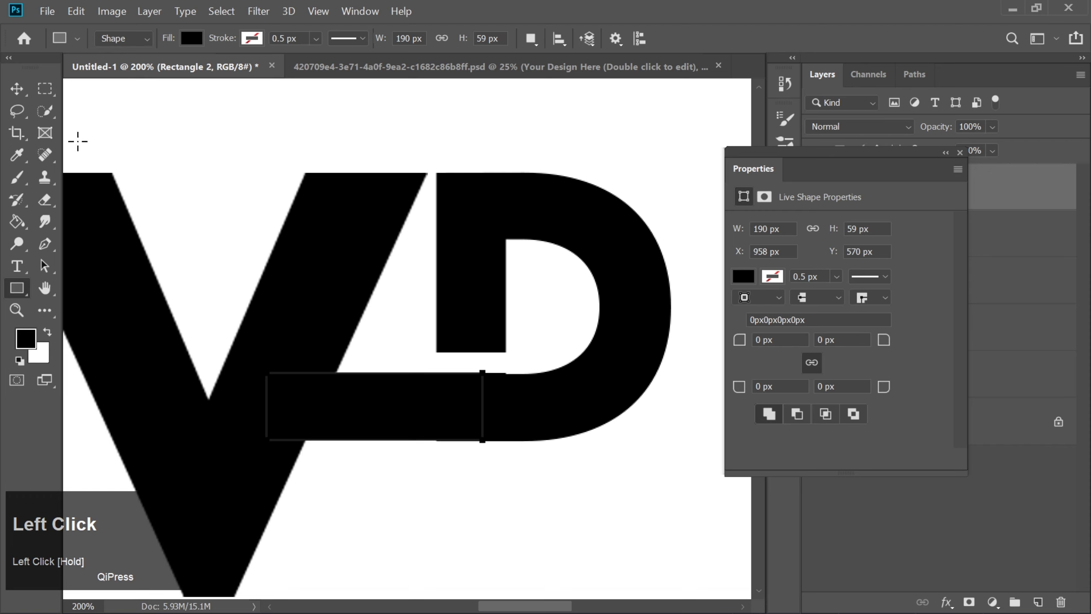
left_click(17, 88)
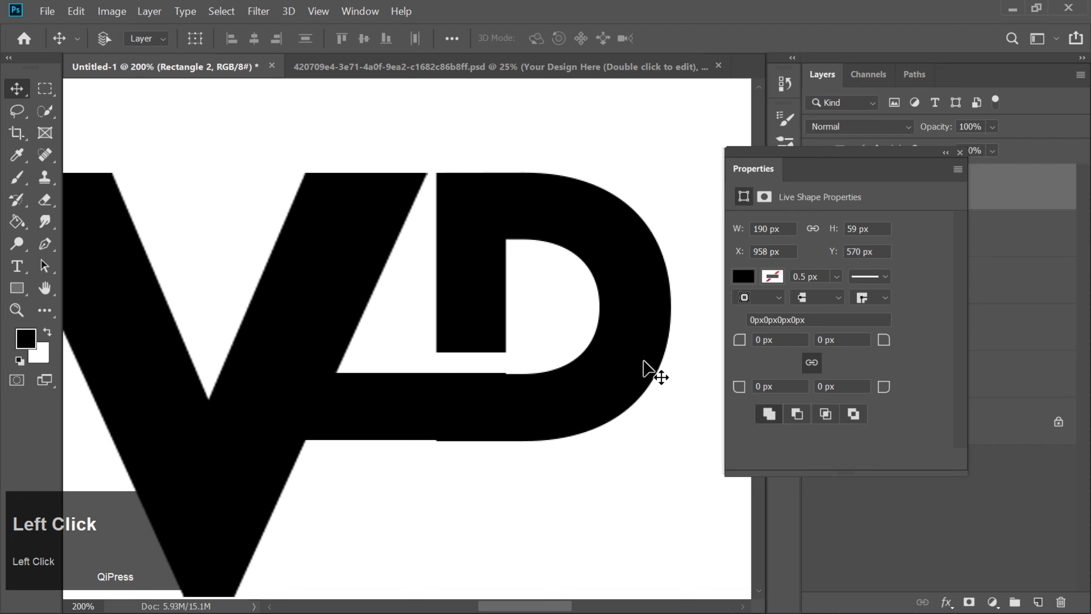
key("Up")
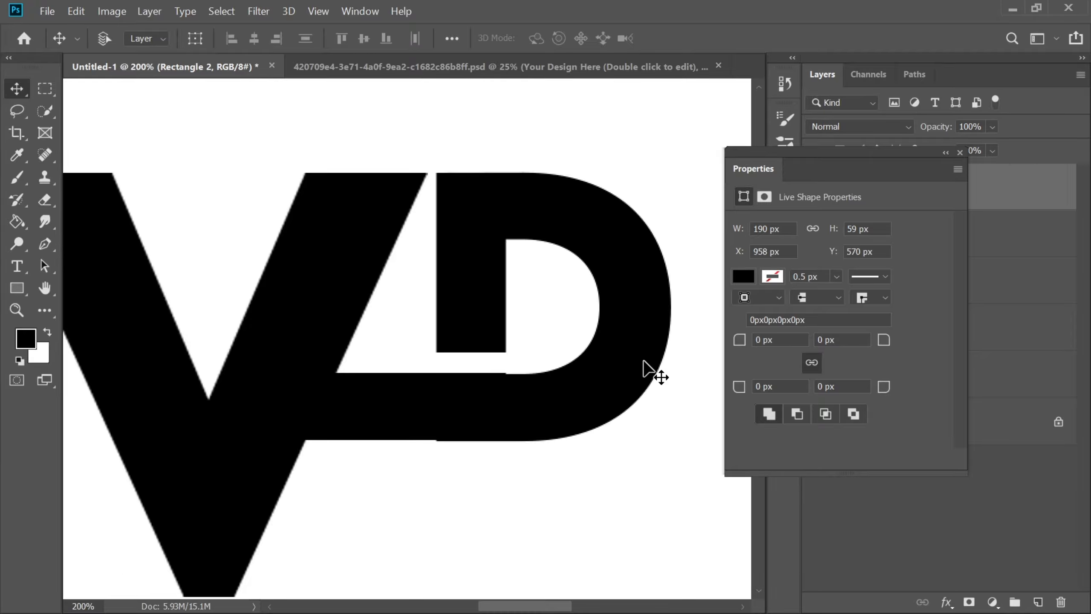
- Stretch the connecting rectangle's lower edge down to a height of 60 px, flush with the underside of the D
key("ctrl+minus")
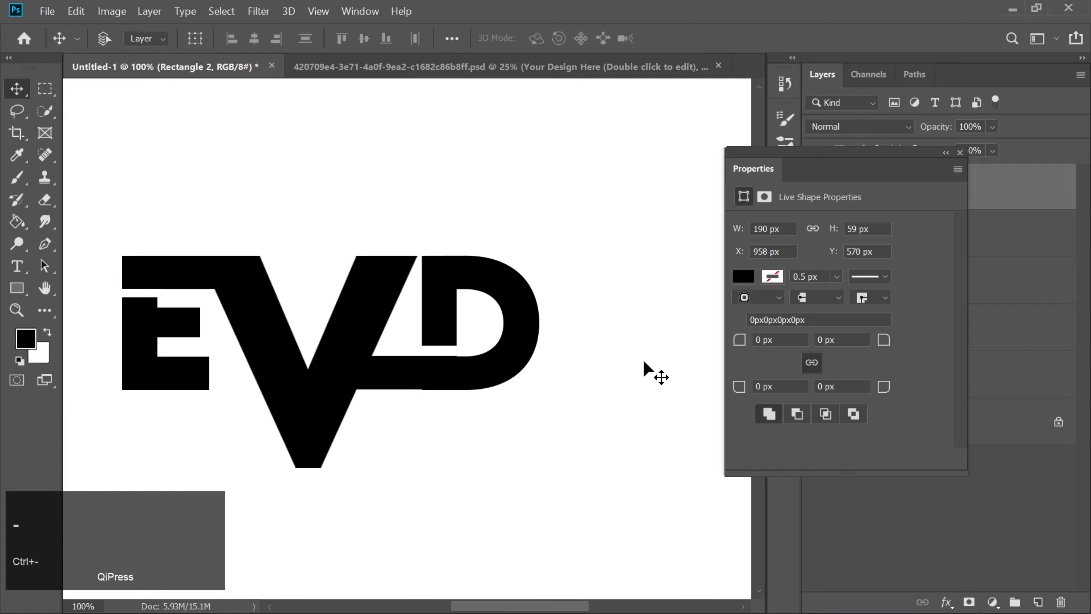
key("ctrl+equal")
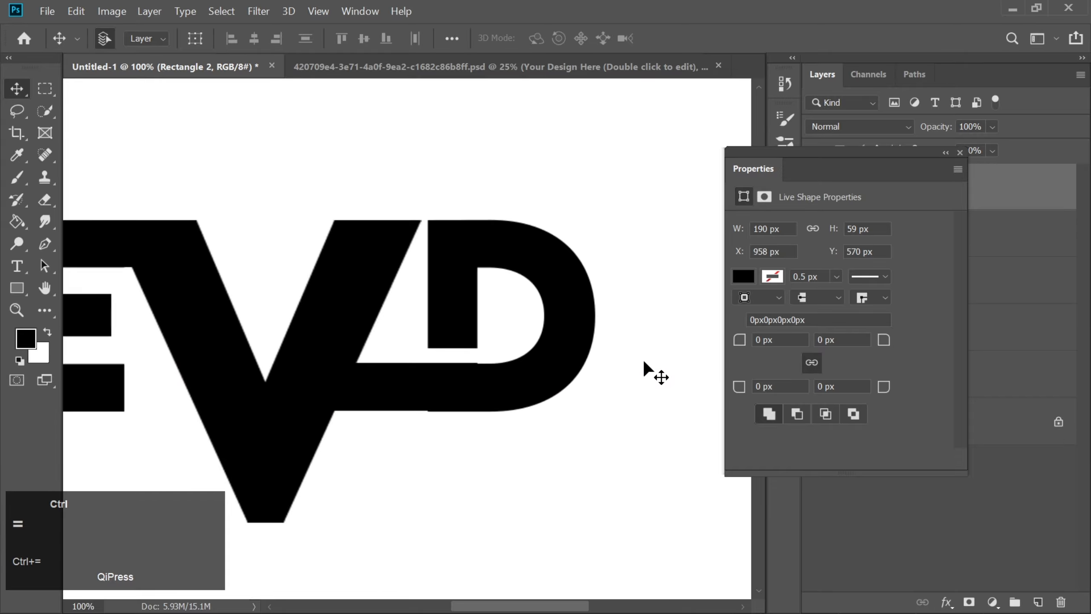
key("ctrl+equal")
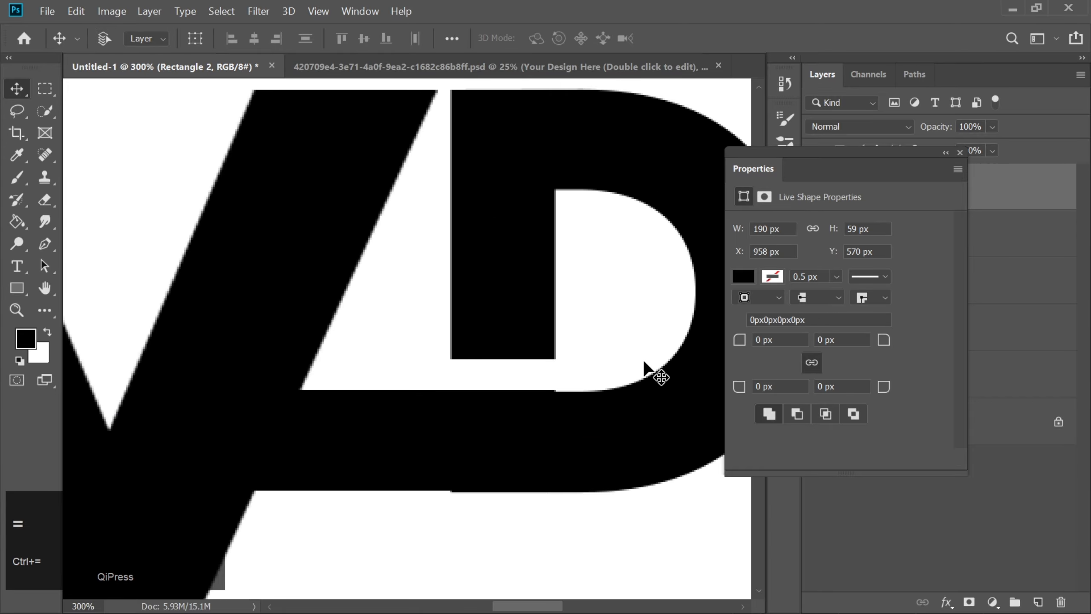
key("ctrl+t")
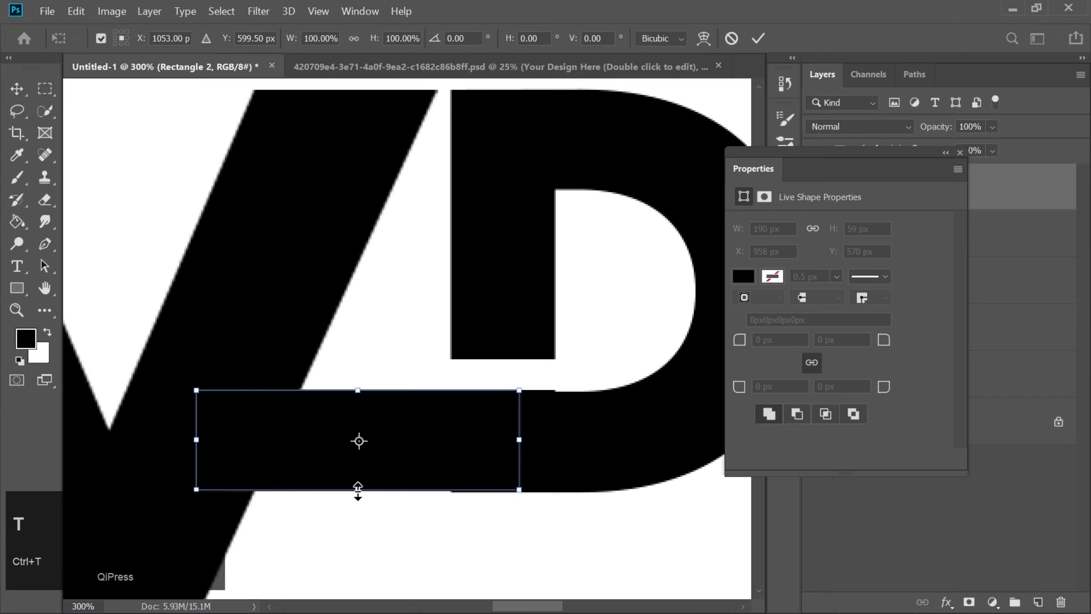
left_click_drag(358, 490, 357, 493)
key("Return")
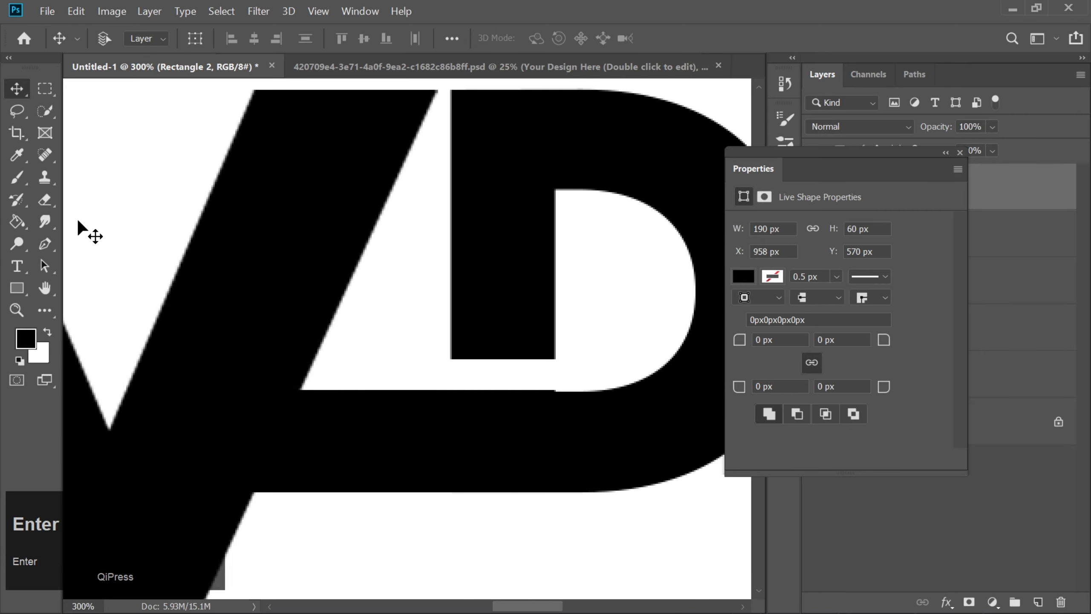
left_click(959, 152)
key("ctrl+minus")
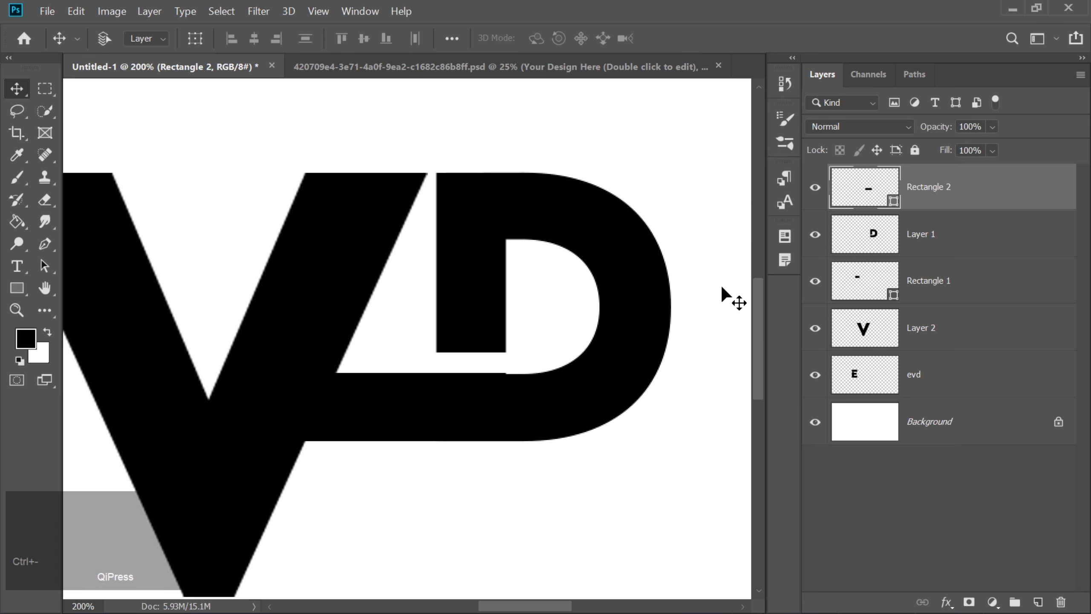
- Draw a black circle without stroke, about 38 px in diameter, on a new top layer above the V's opening
left_click(875, 244)
key("ctrl+minus")
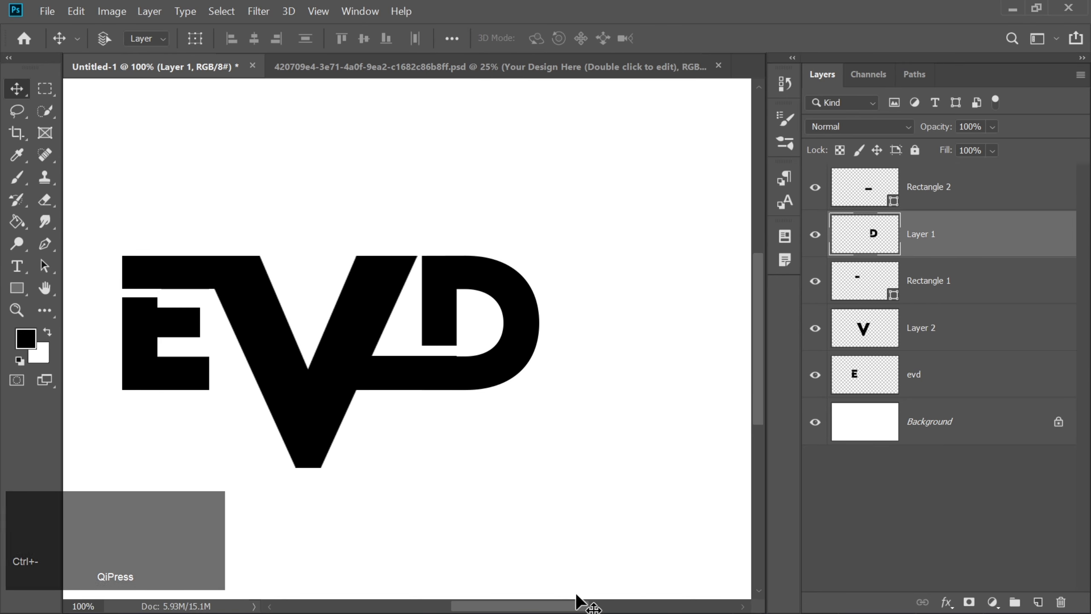
left_click_drag(578, 603, 562, 583)
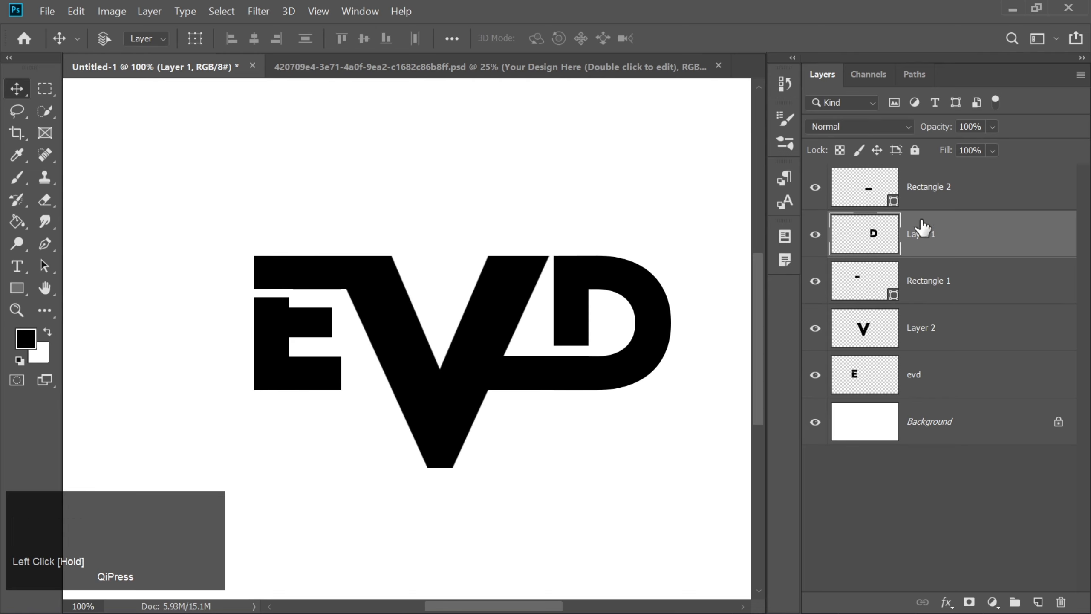
left_click(928, 194)
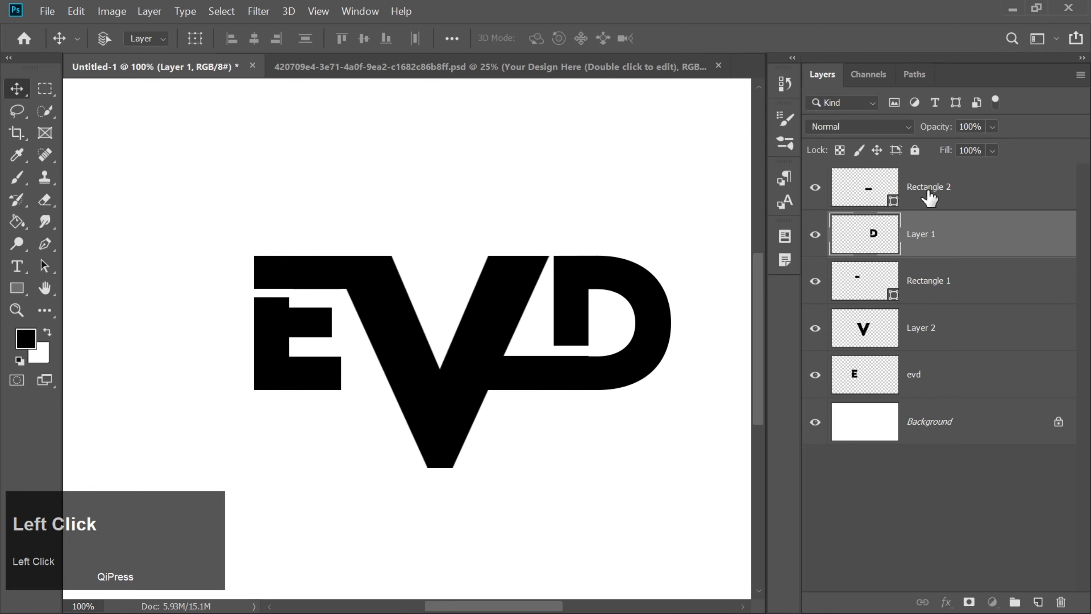
left_click(1038, 602)
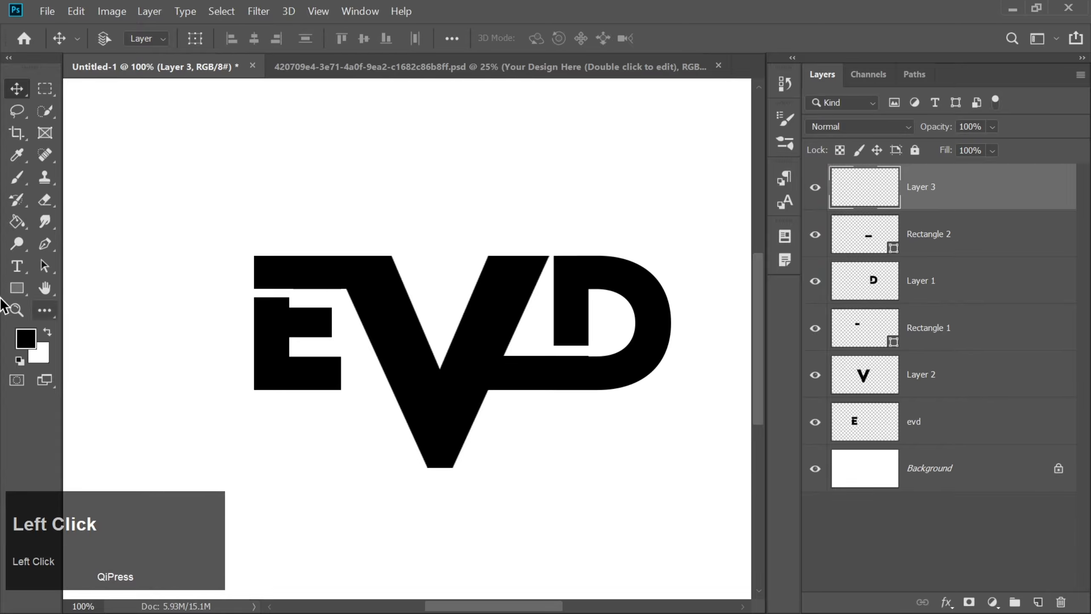
right_click(20, 284)
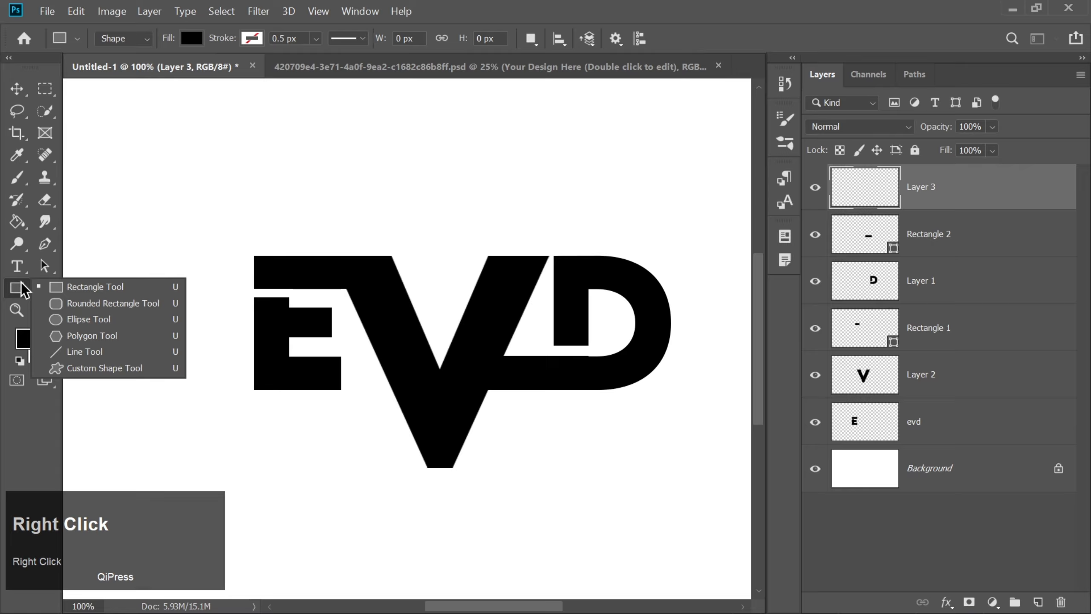
left_click(60, 318)
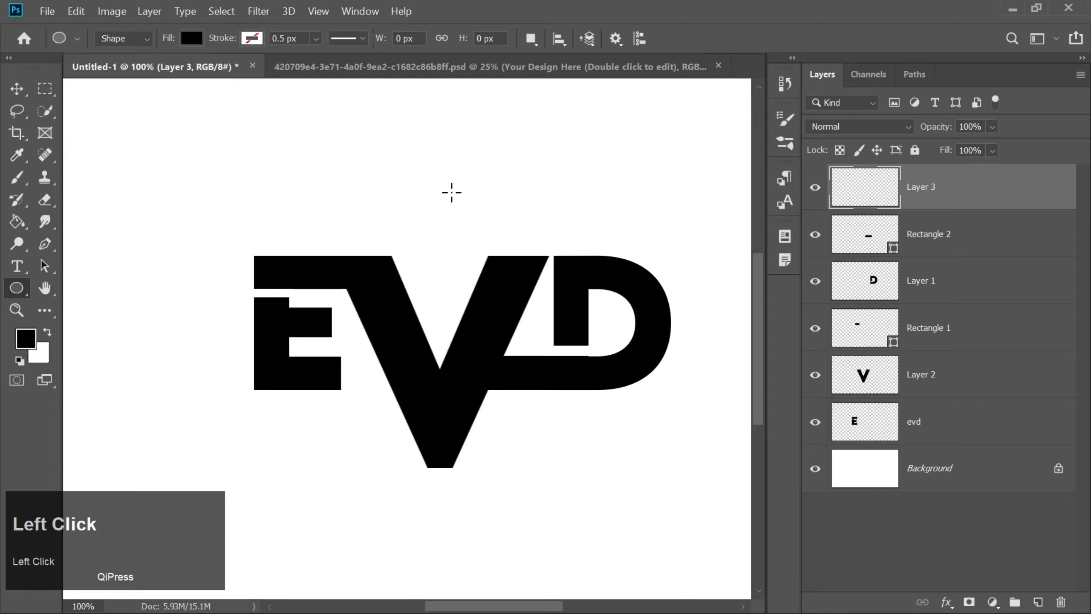
mouse_move(451, 192)
left_mouse_down()
mouse_move(483, 236)
mouse_move(473, 228)
left_mouse_up()
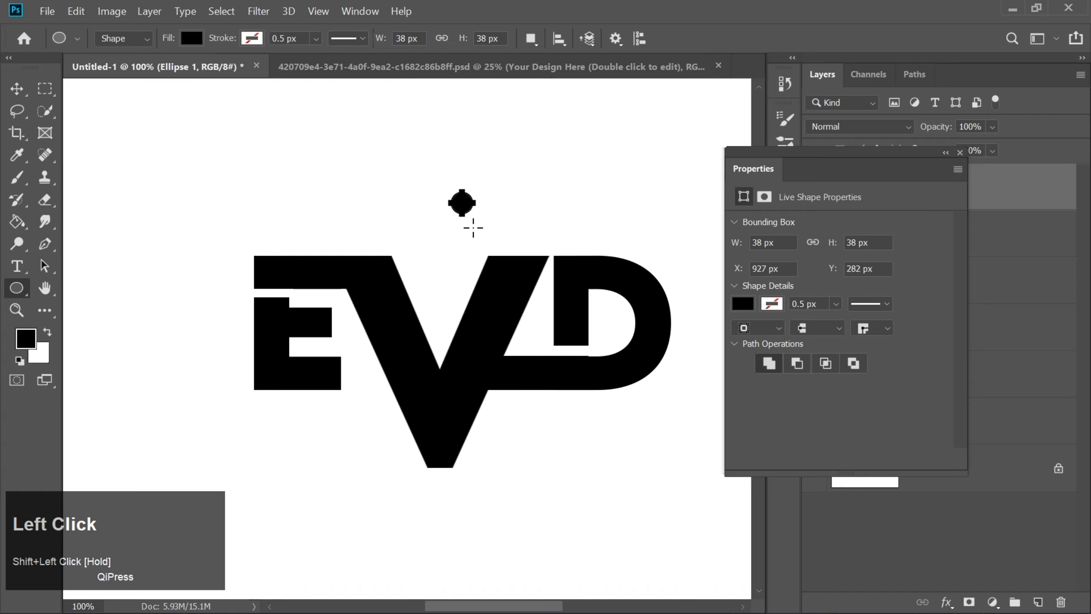
left_click(7, 90)
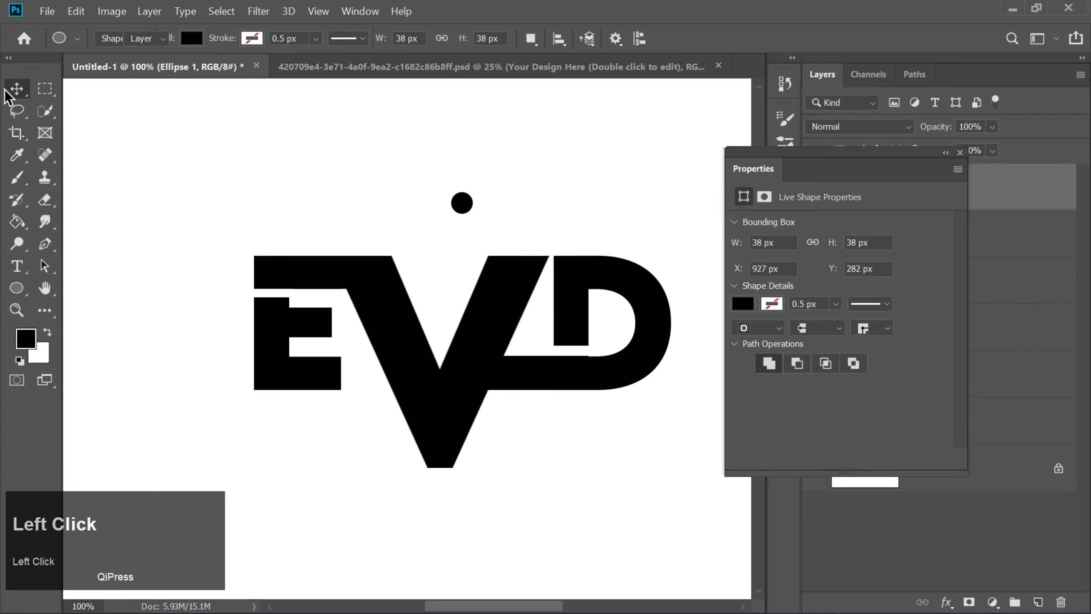
- Move the small black circle into the centre of the D's counter
left_click_drag(489, 206, 620, 325)
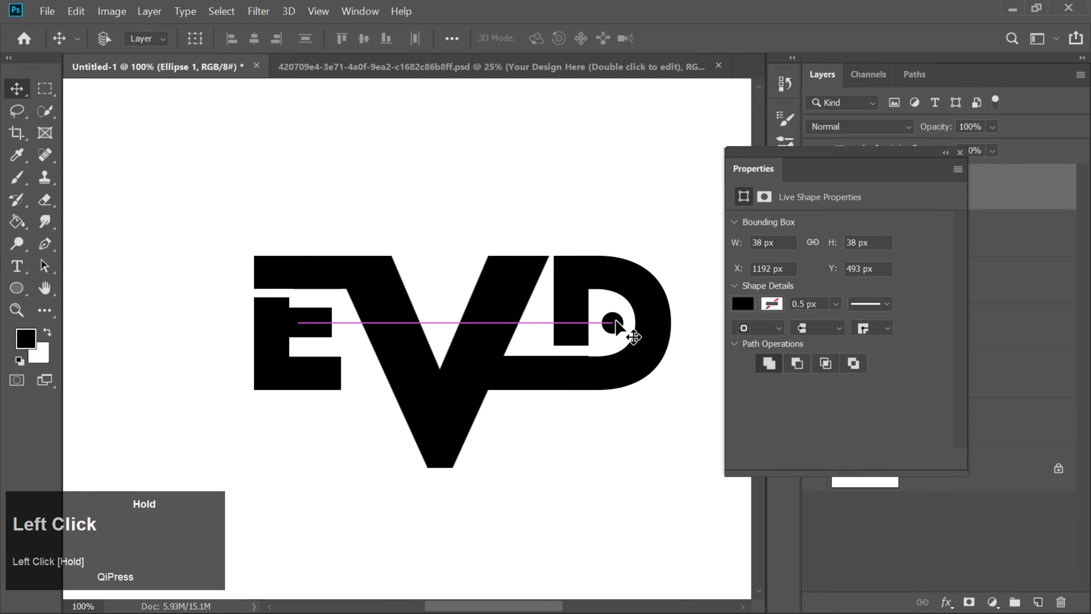
left_click(961, 153)
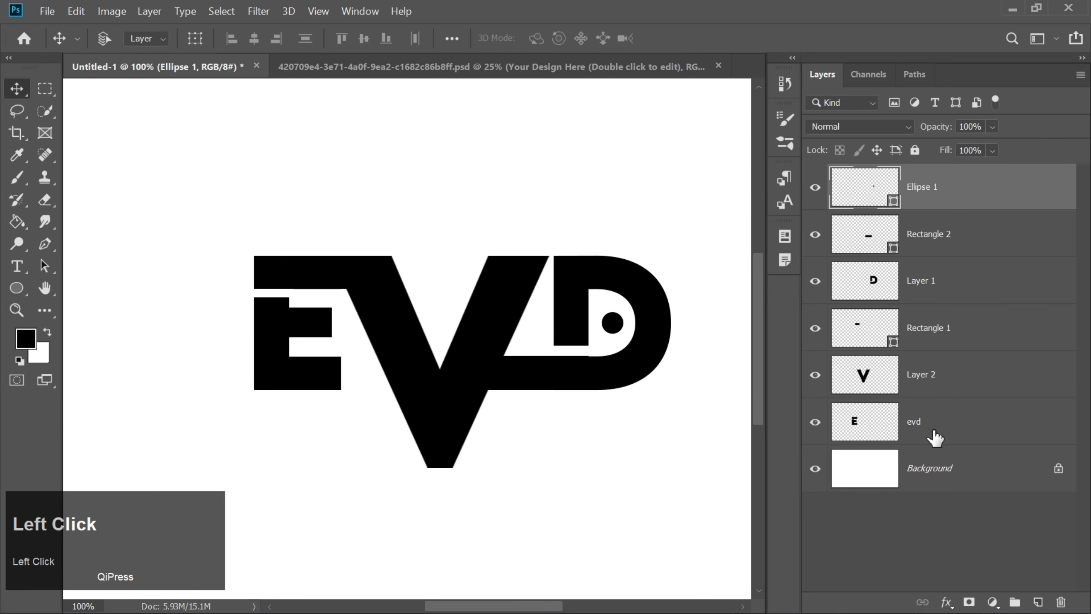
- Draw a thin black rectangle without stroke, about 221 by 7 px, on a new top layer above the E's upper bar
left_click(1037, 601)
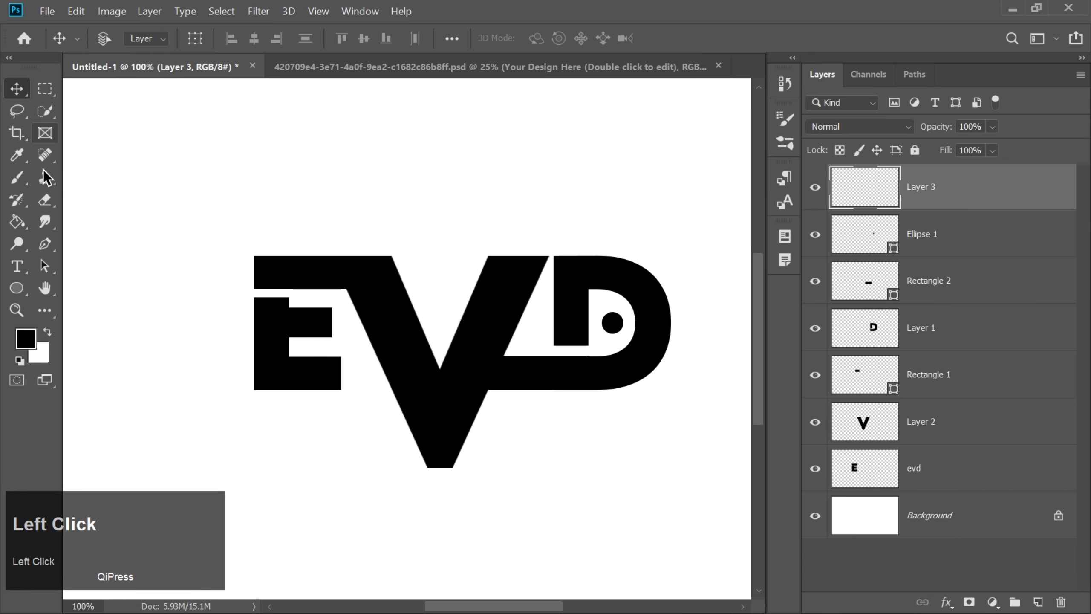
right_click(17, 289)
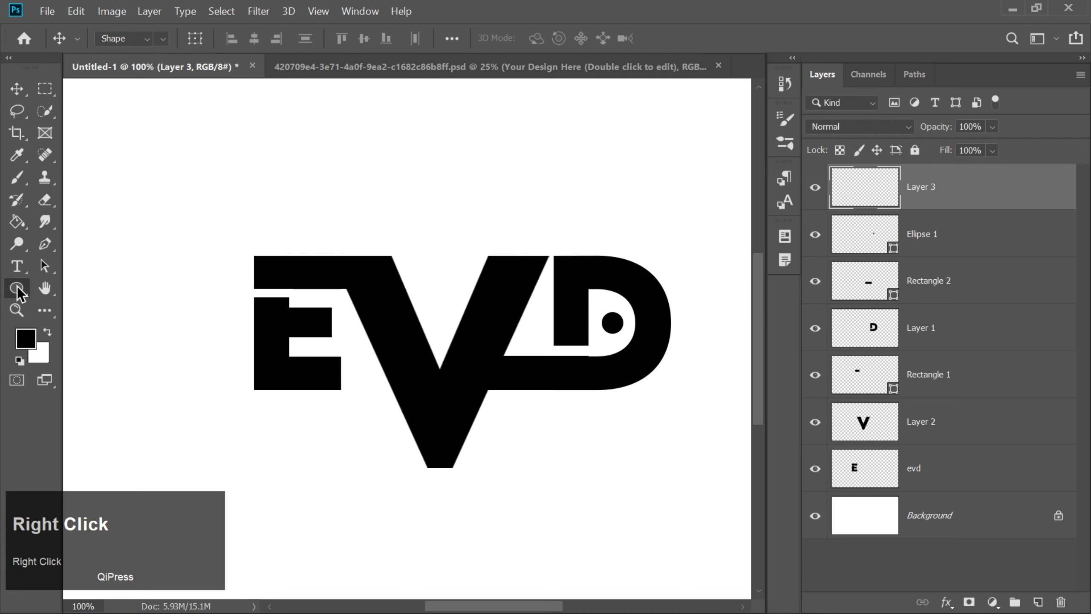
left_click(78, 286)
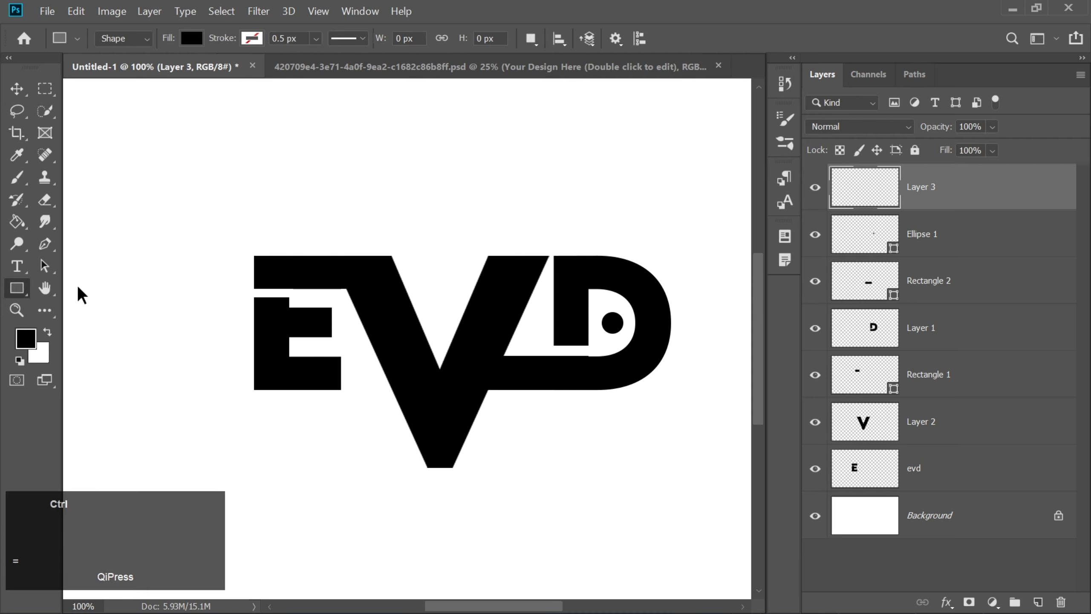
key("ctrl+equal")
left_click_drag(103, 150, 353, 157)
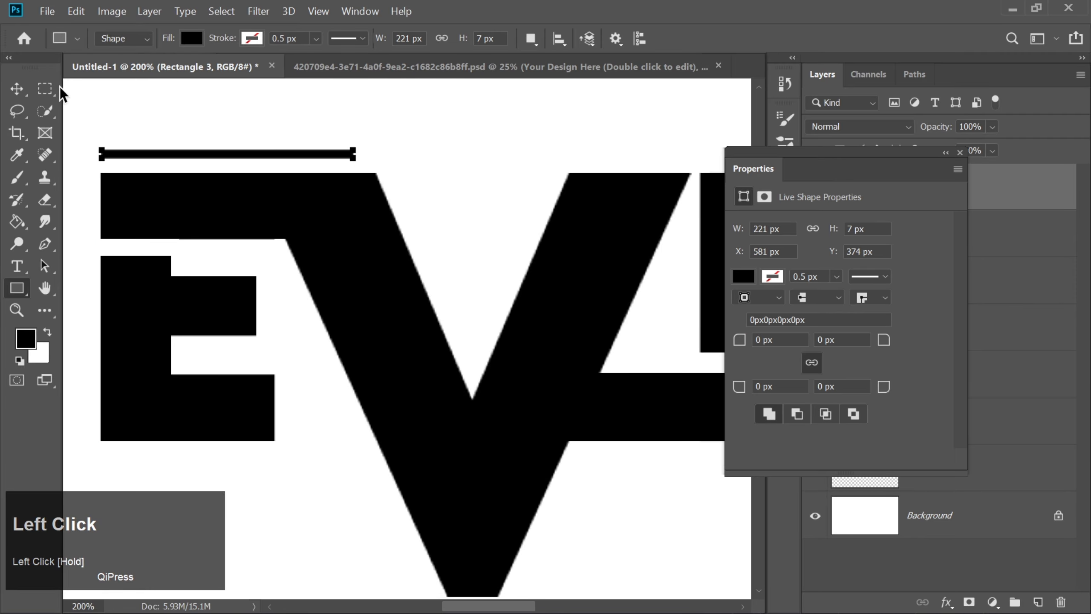
- Nudge the thin bar down toward the E's upper bar, leaving a narrow gap between them
left_click(16, 89)
key("Down")
key("Down")
key("Down")
key("Down")
key("Down")
key("Down")
key("Down")
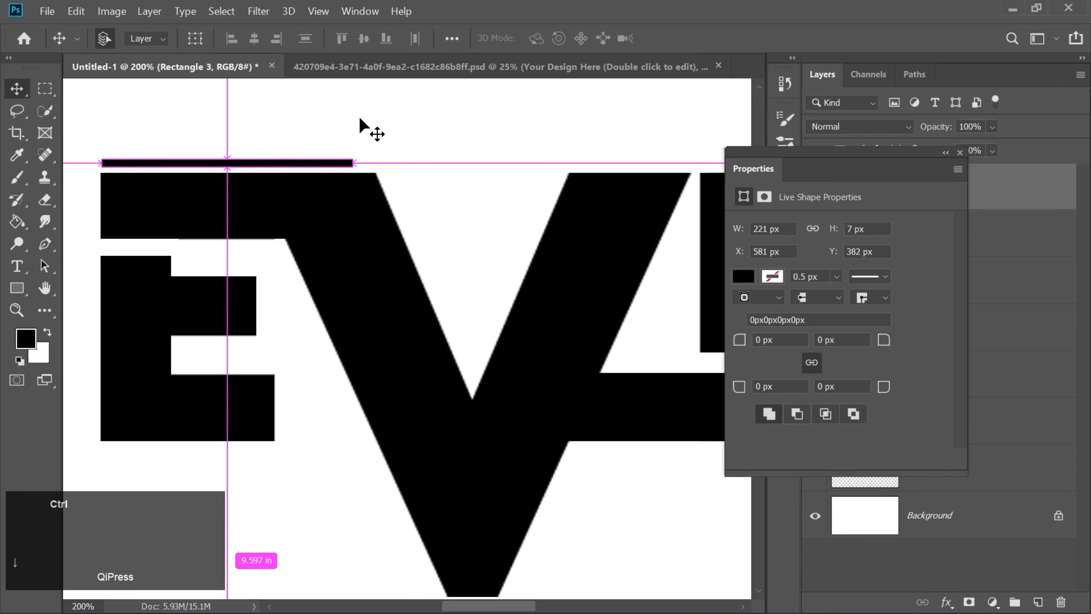
- Paste a copy of the thin bar, rotate it to about 66.66° and place it along the inner edge of the V's left arm
key("ctrl+v")
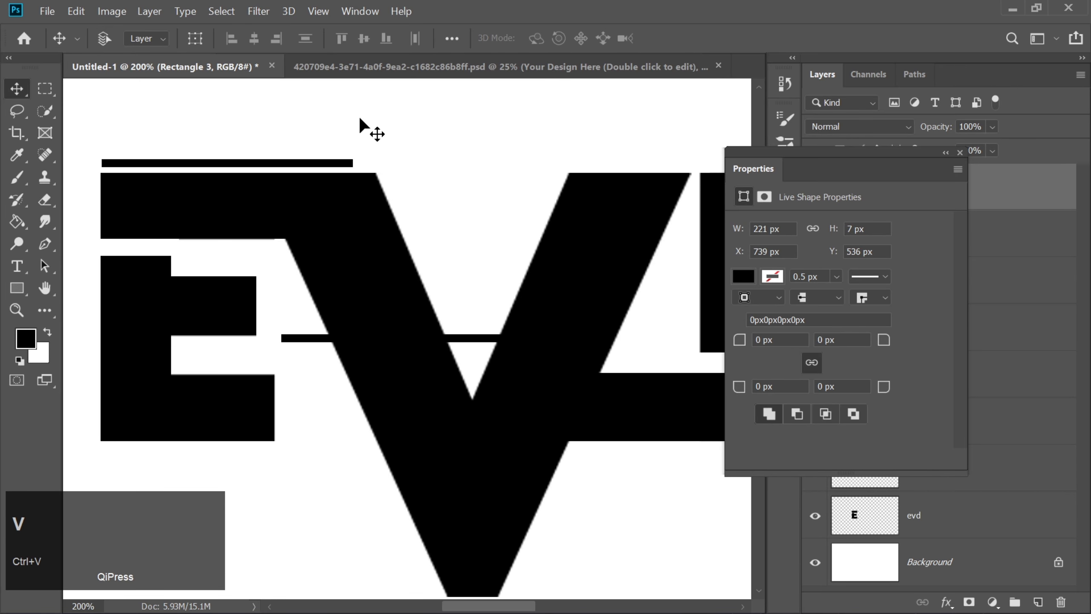
key("ctrl+t")
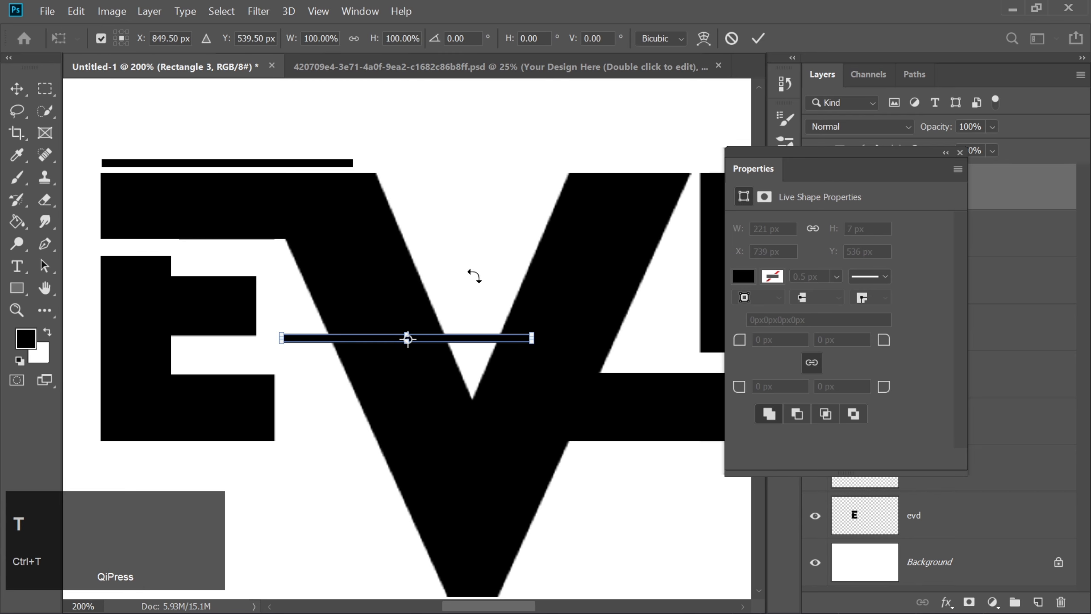
left_click_drag(490, 334, 486, 281)
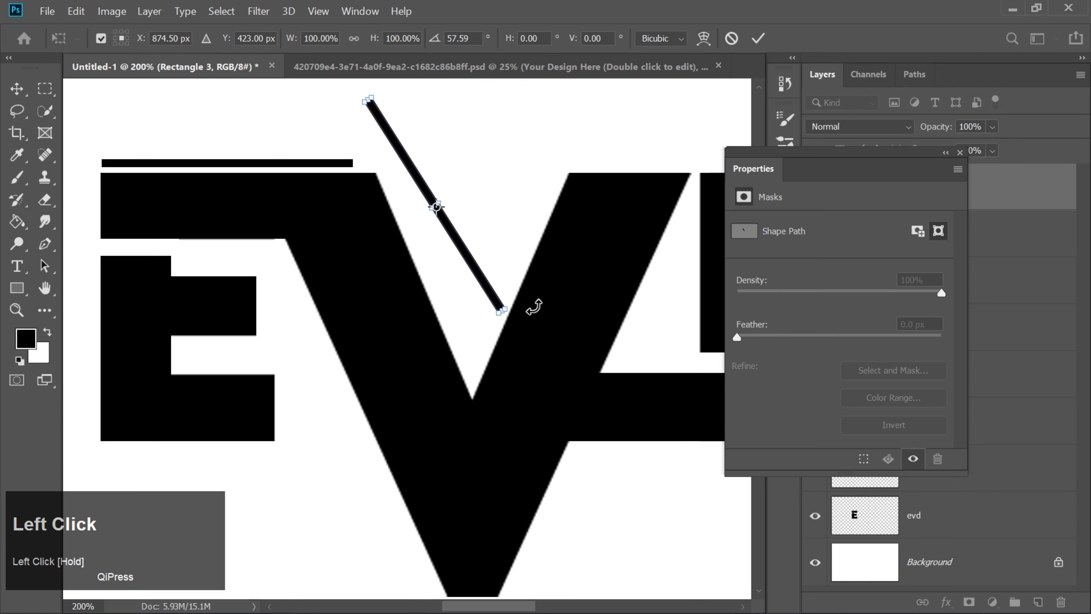
mouse_move(534, 307)
left_mouse_down()
mouse_move(519, 324)
mouse_move(531, 321)
left_mouse_up()
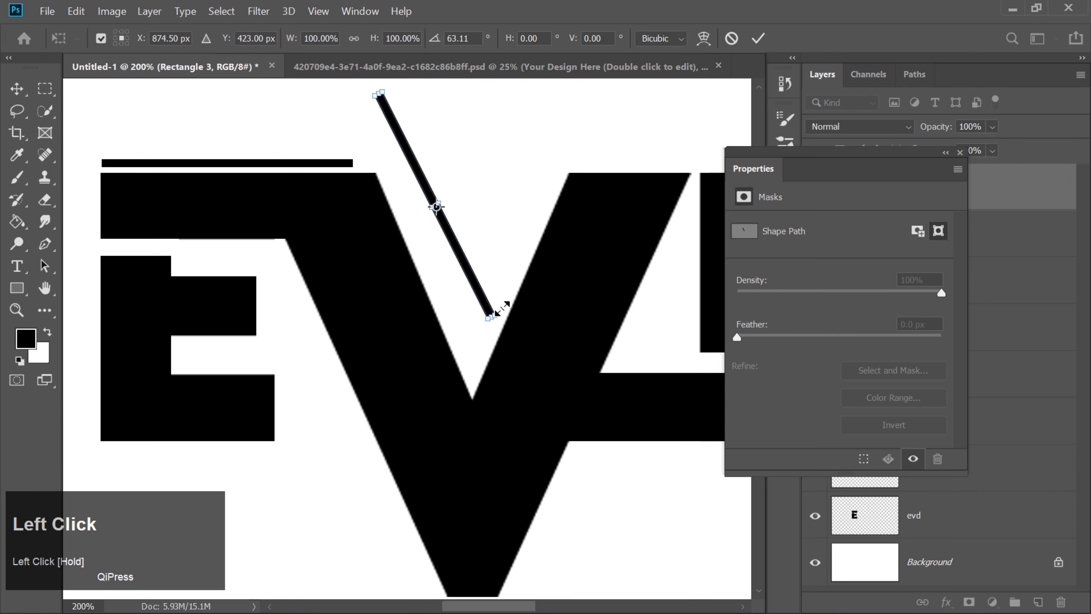
left_click_drag(472, 276, 456, 309)
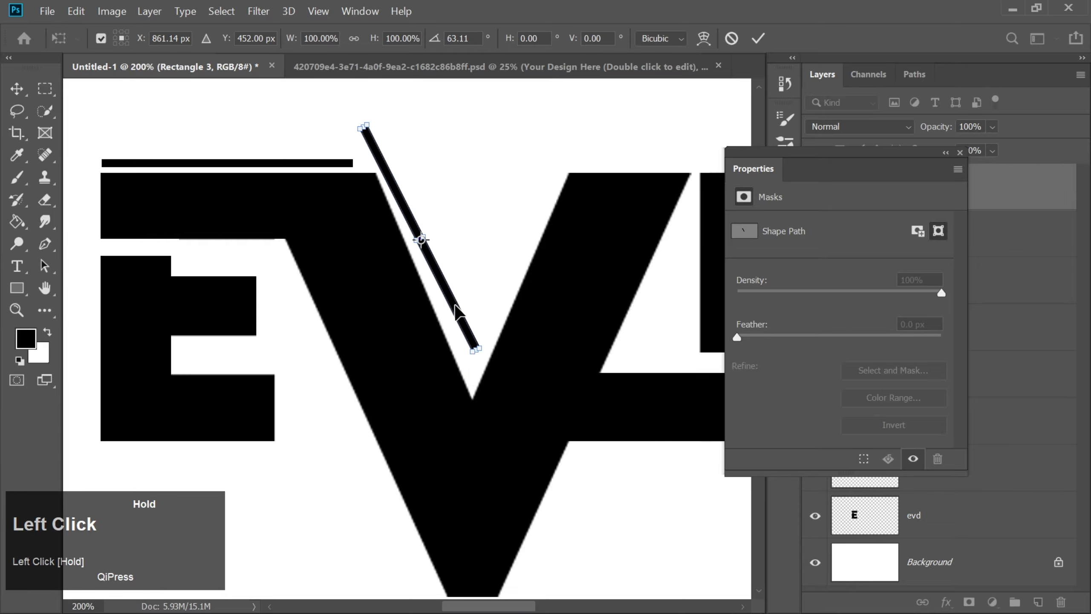
left_click_drag(494, 349, 495, 362)
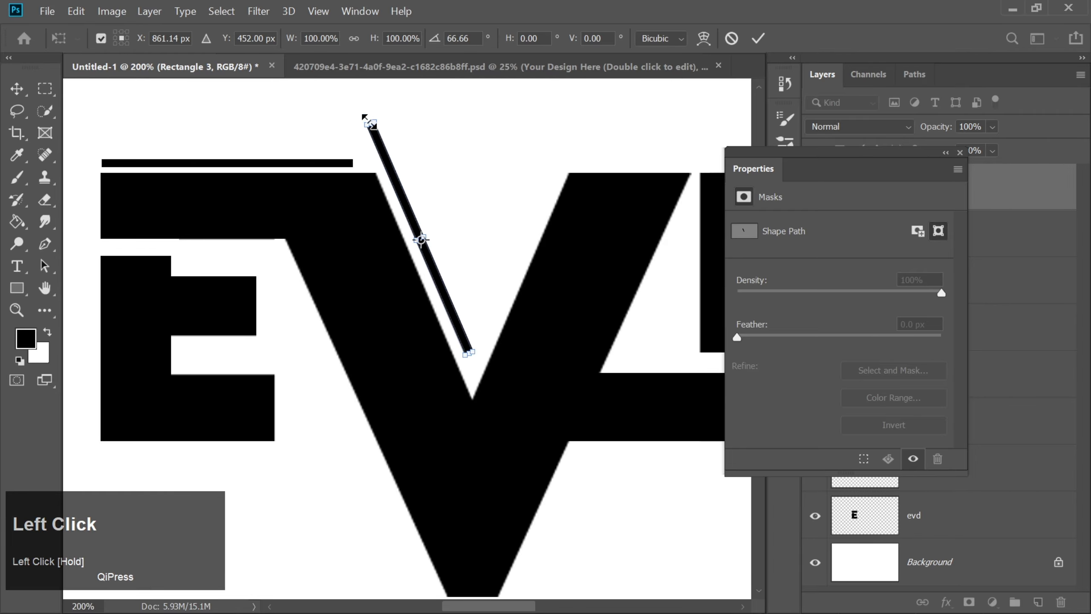
- Scale the slanted bar to about 72.85% length and 83.69% thickness, and nudge it left to sit close along the V's inner edge
left_click_drag(369, 121, 398, 192)
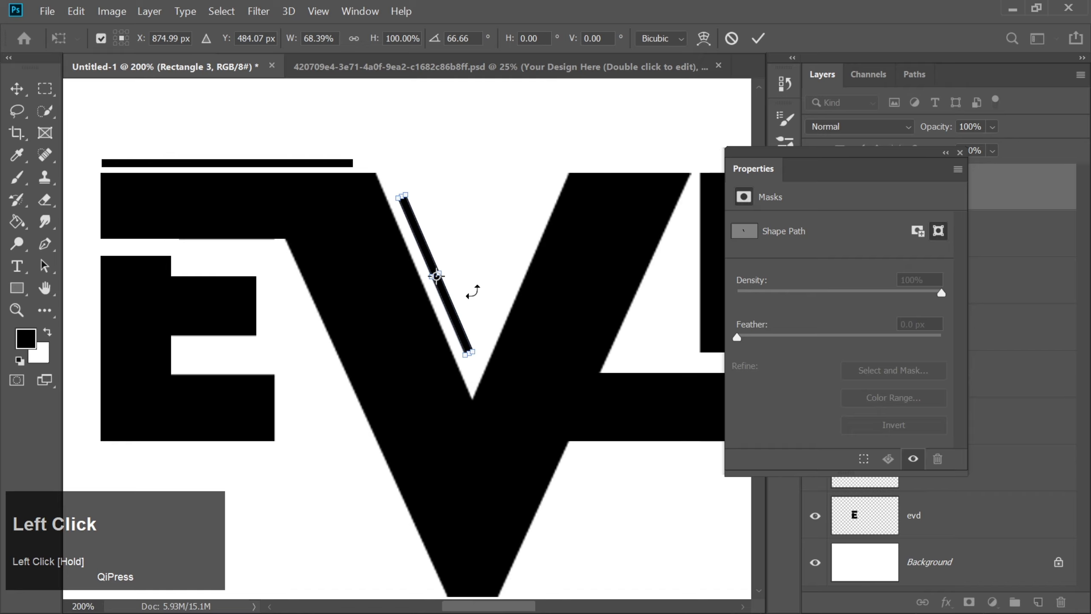
key("Left")
key("Left")
key("Left")
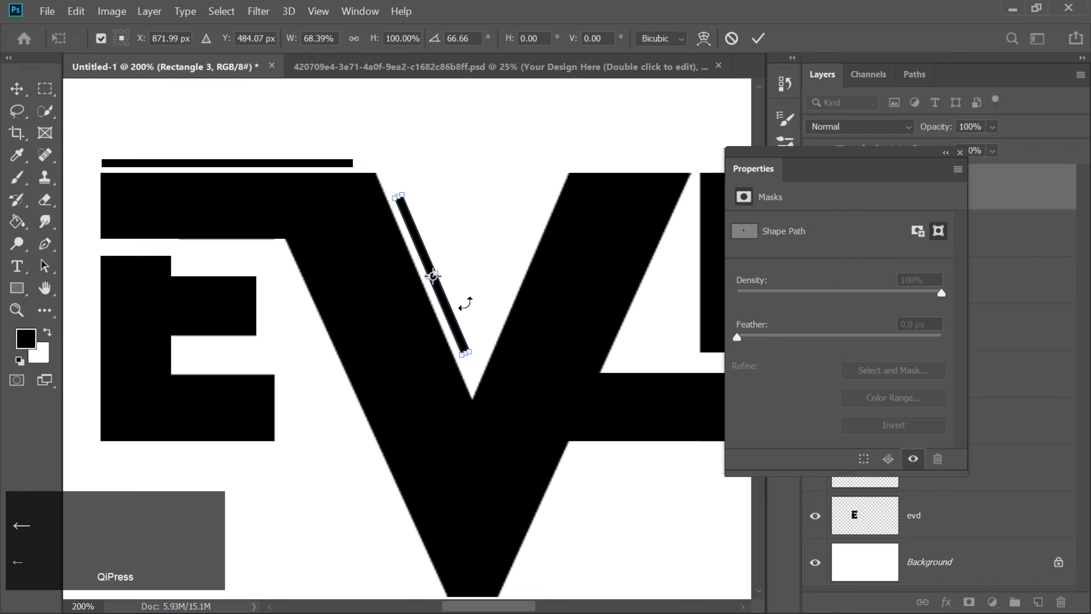
left_click_drag(409, 176, 408, 178)
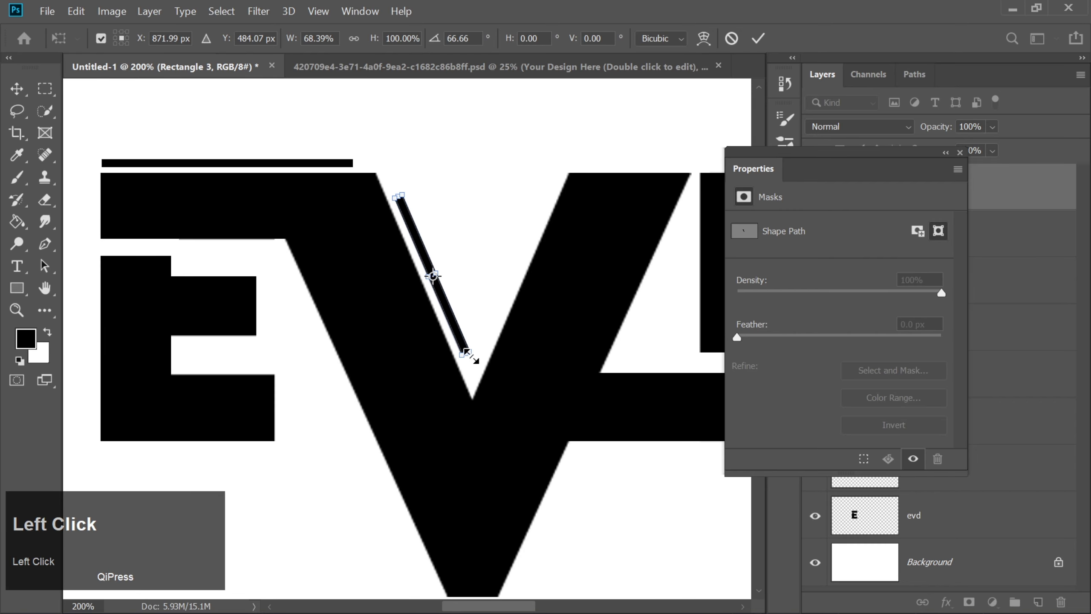
left_click_drag(473, 359, 470, 367)
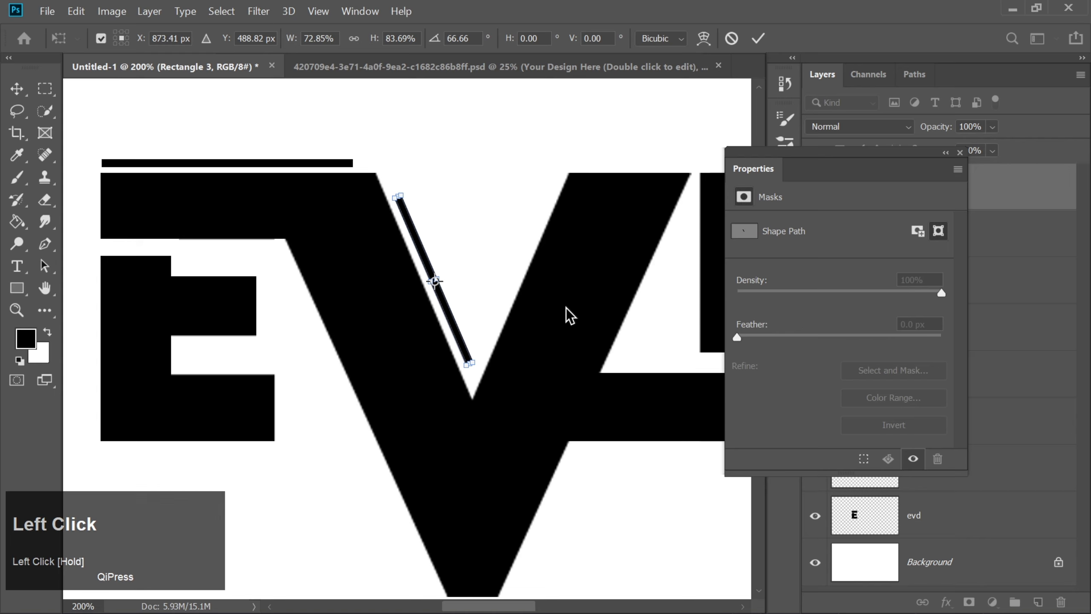
key("Left")
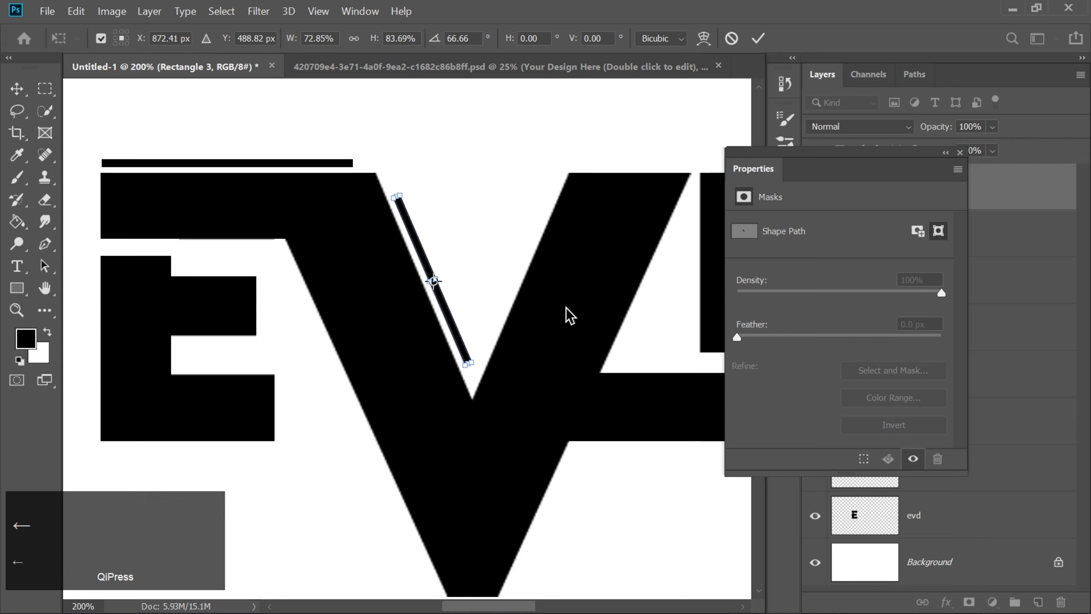
key("Return")
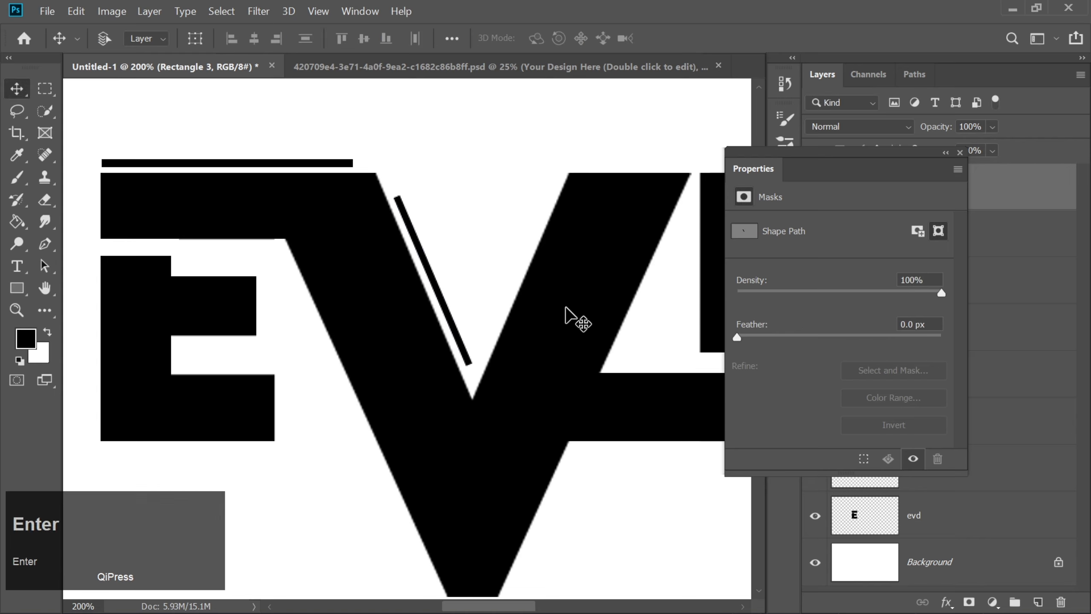
- Hide the Background layer, stamp all visible layers into a new merged top layer and copy it
key("ctrl+minus")
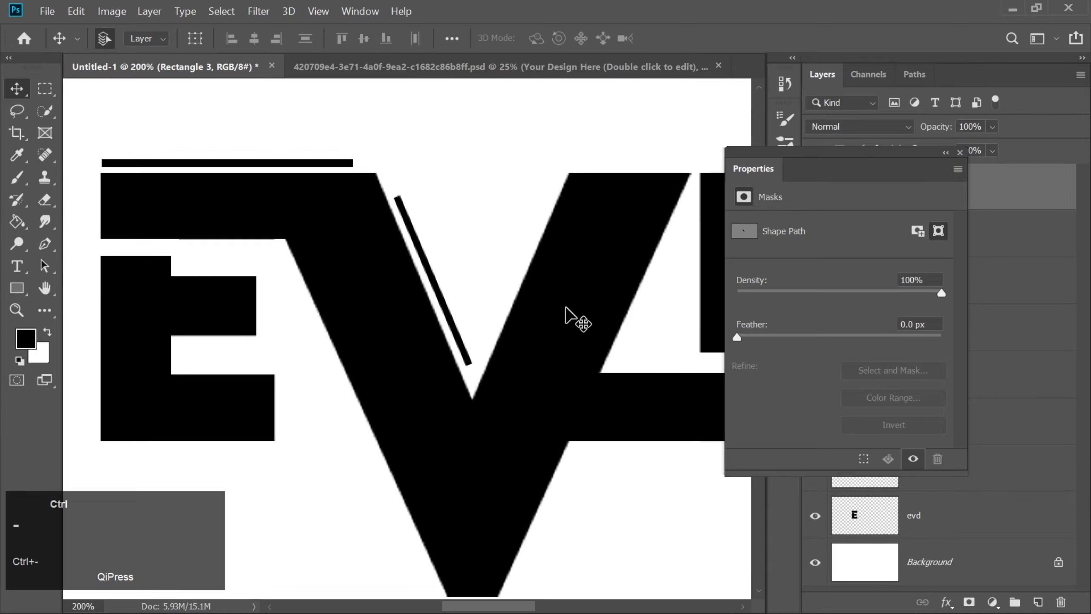
key("ctrl+minus")
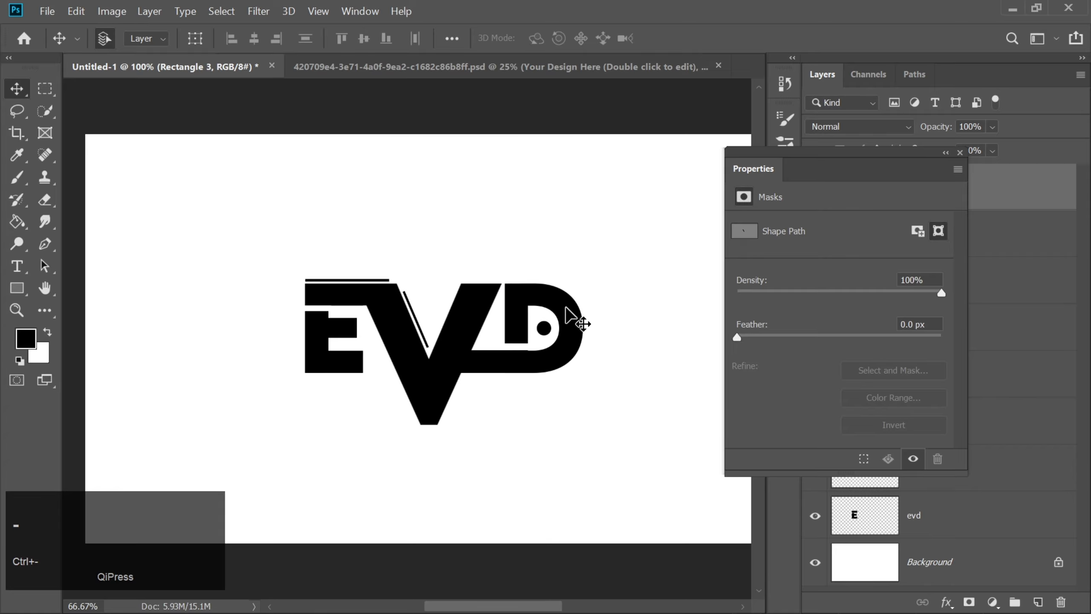
left_click(957, 153)
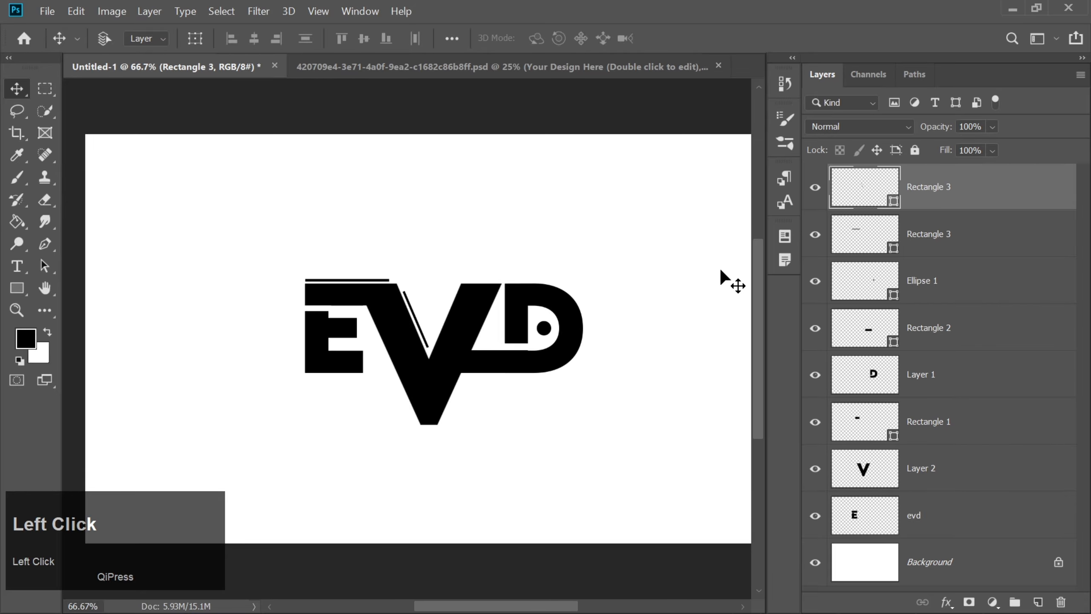
left_click(815, 562)
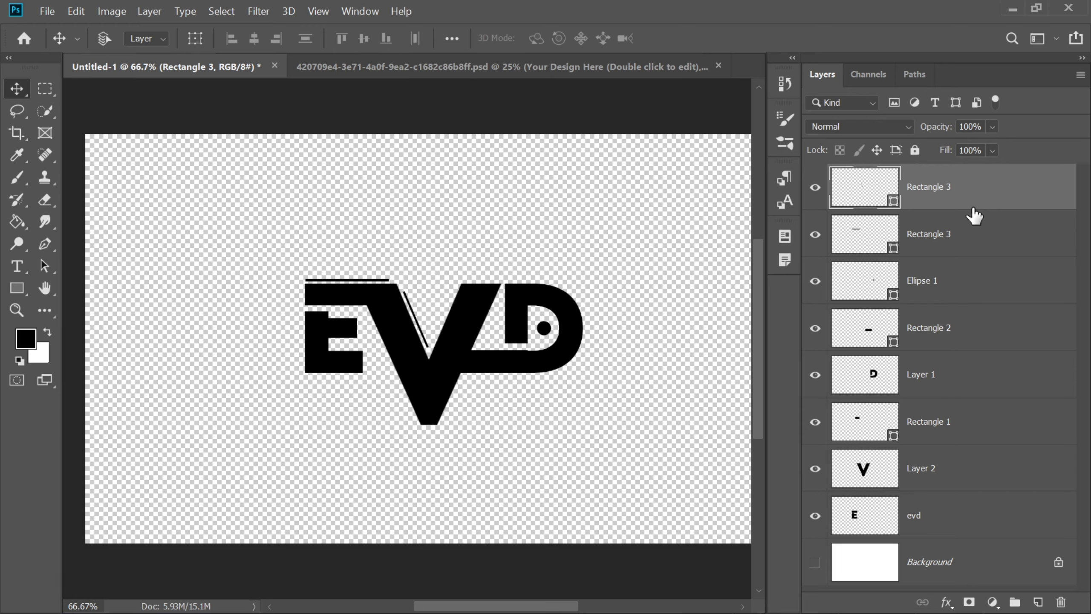
key("ctrl+shift+alt+e")
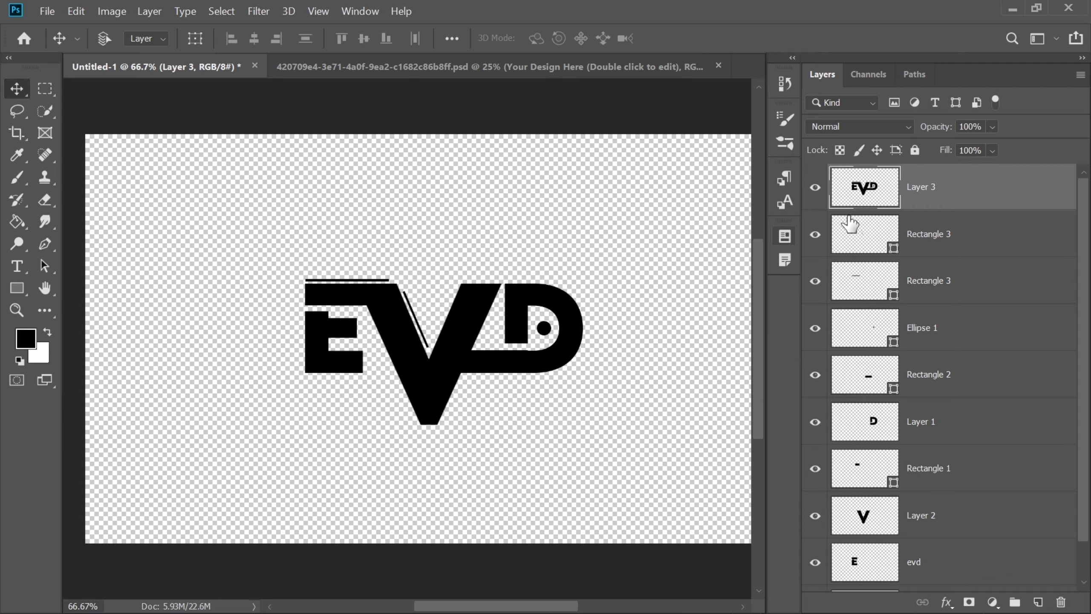
key("ctrl+c")
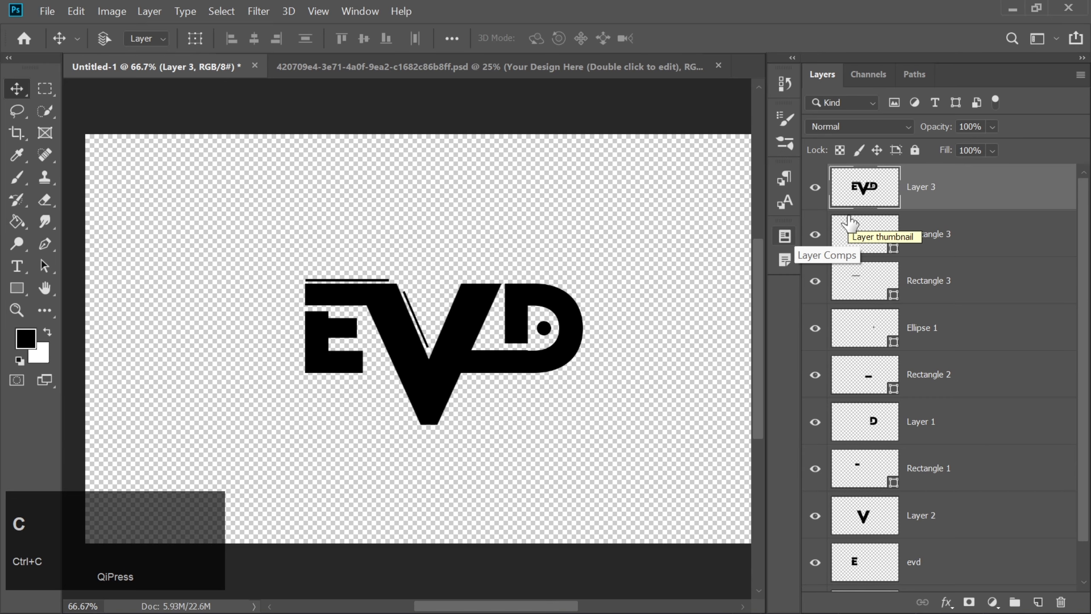
- Paste the logo into the neon mockup's "Your Design Here" smart object and enlarge it about its centre, over the sample symbol
left_click(382, 70)
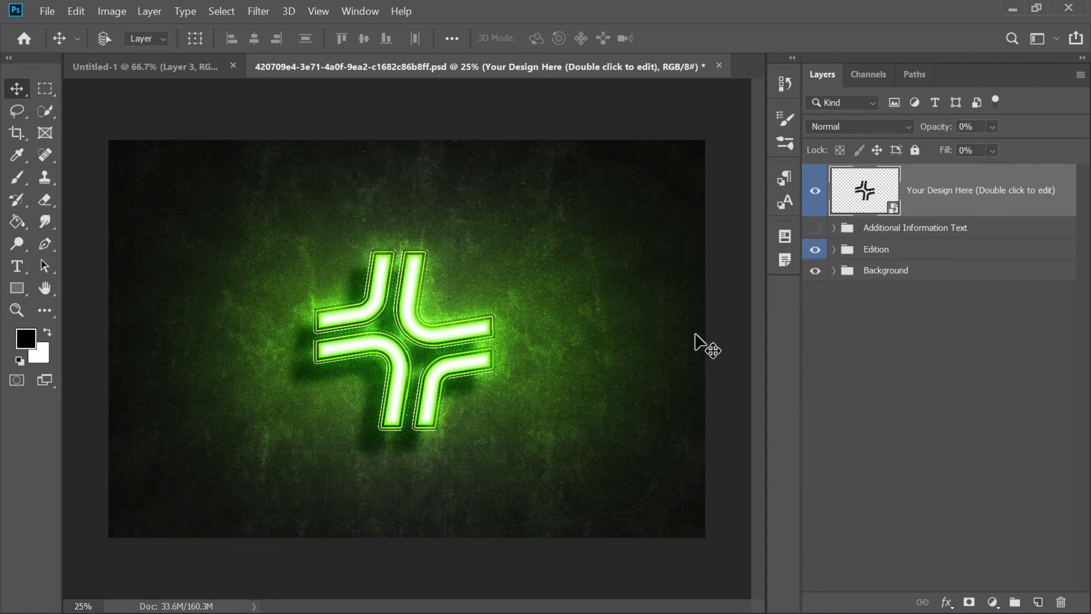
double_click(861, 198)
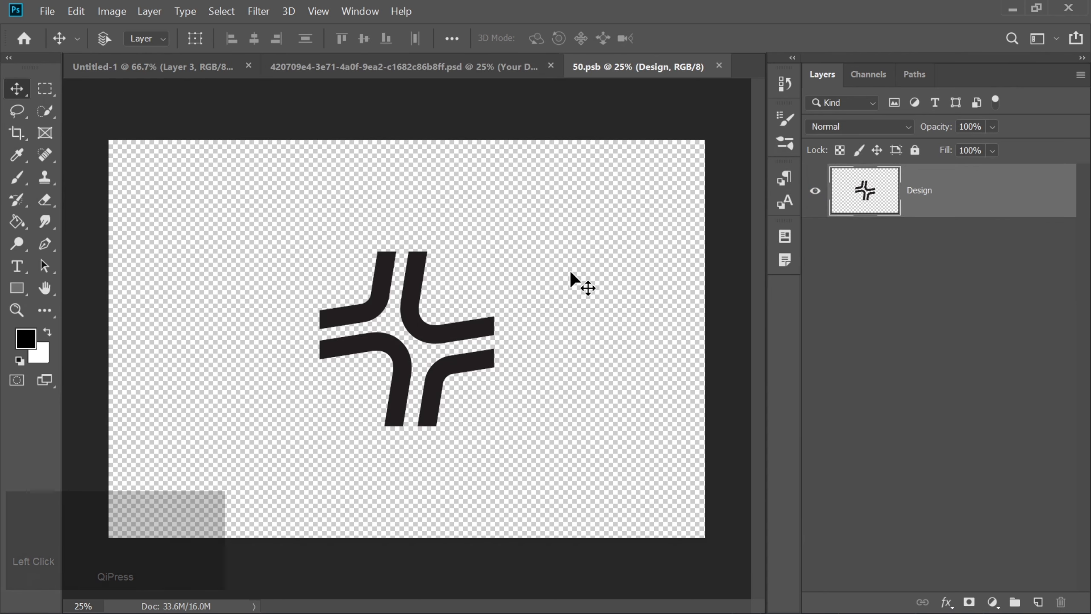
key("ctrl+v")
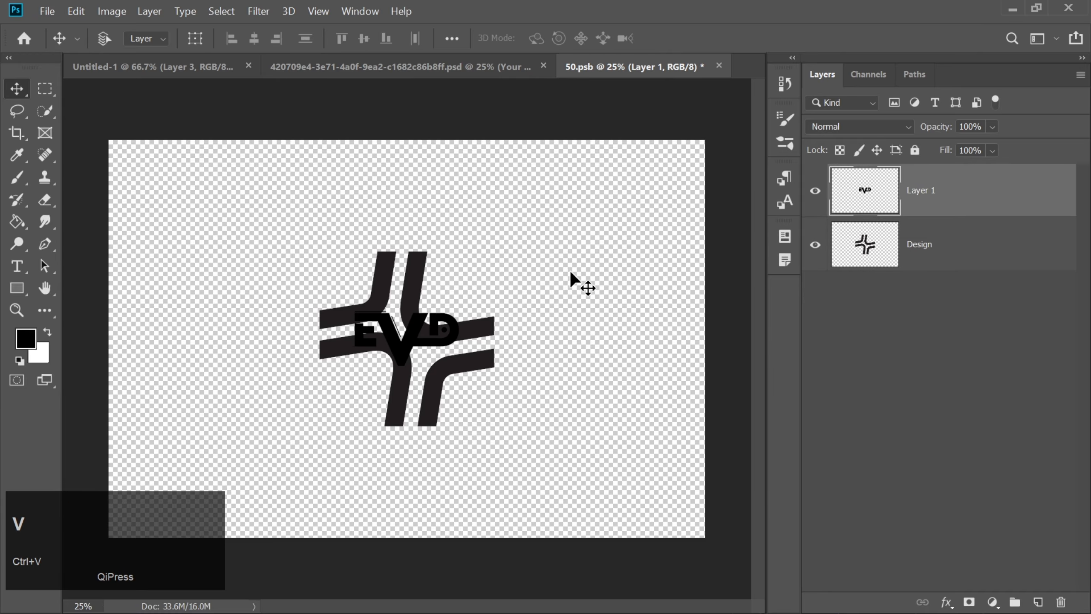
key("ctrl+t")
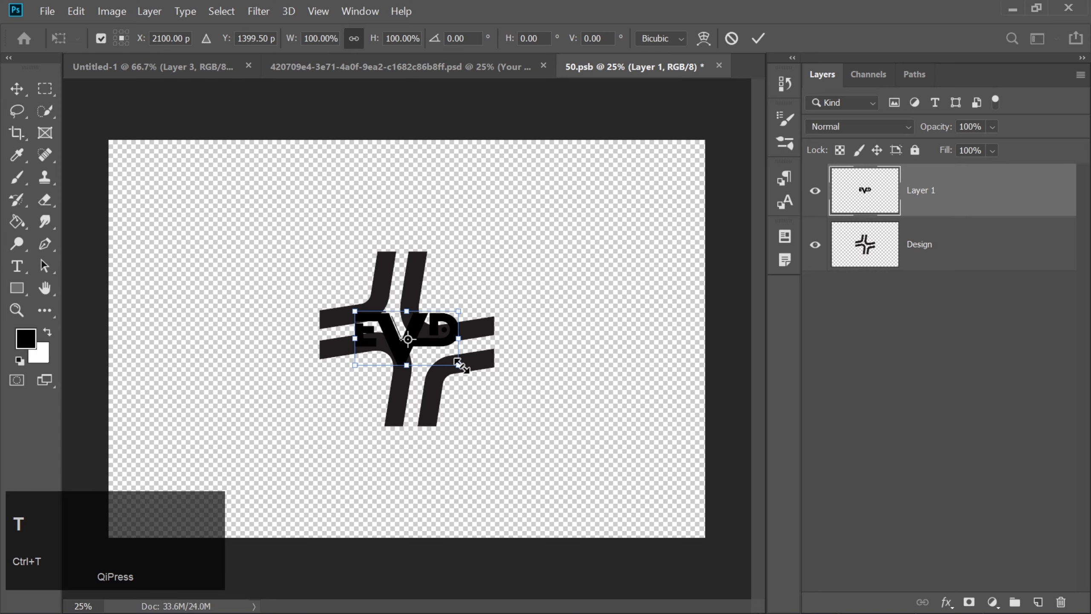
left_click_drag(458, 365, 515, 465)
key("Return")
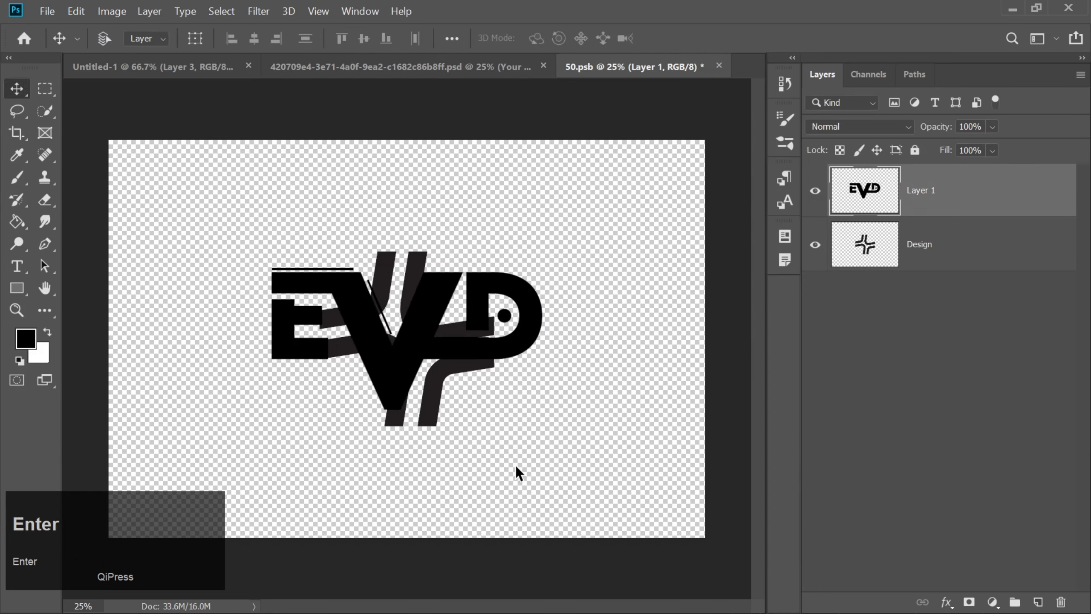
- Hide the sample Design layer and close 50.psb, saving the changes
left_click(816, 243)
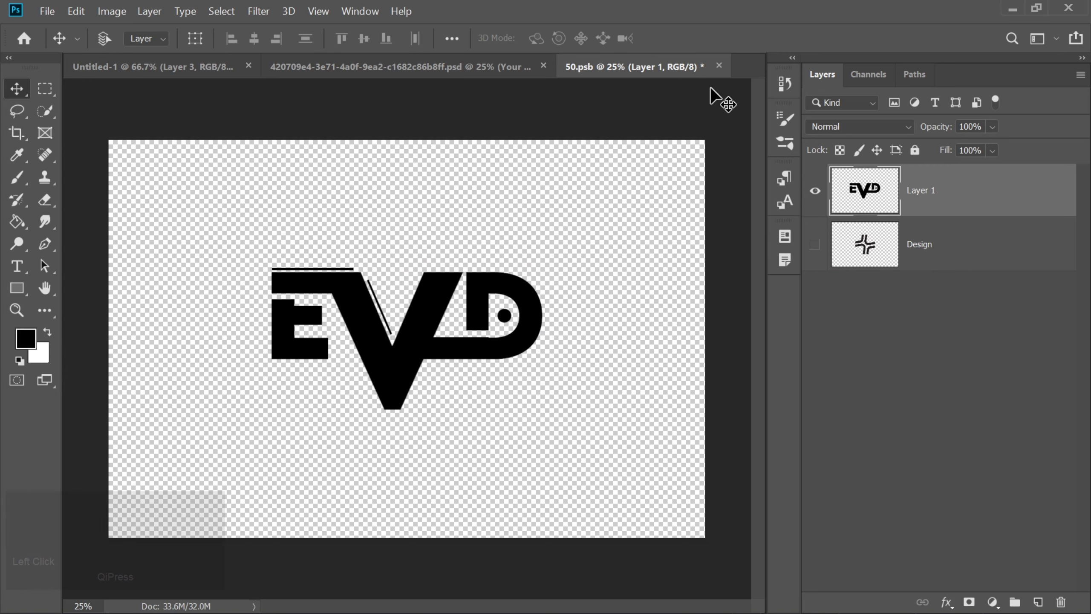
left_click(719, 65)
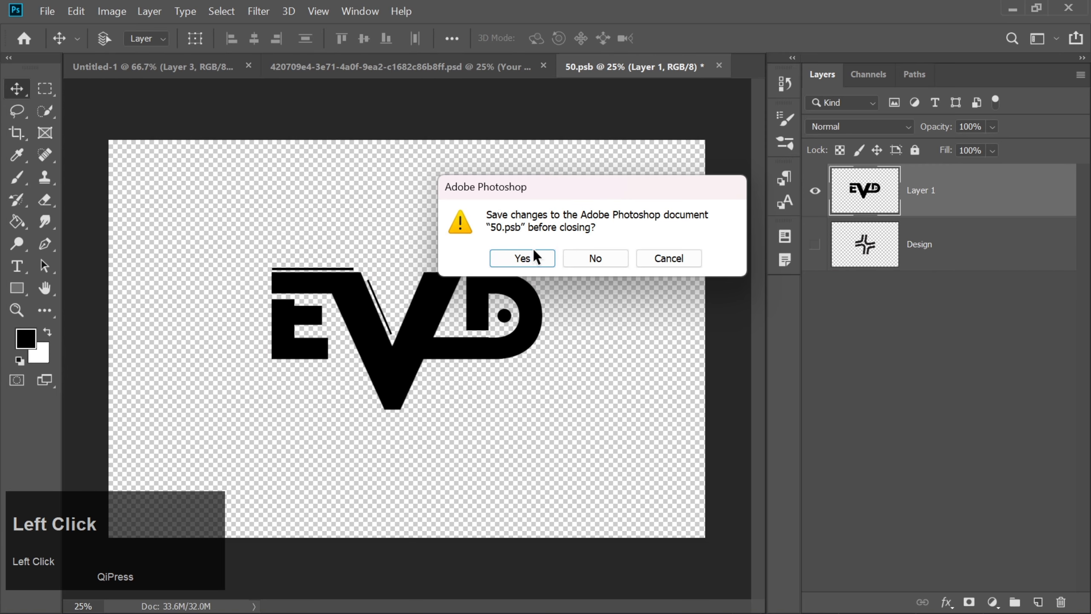
left_click(526, 257)
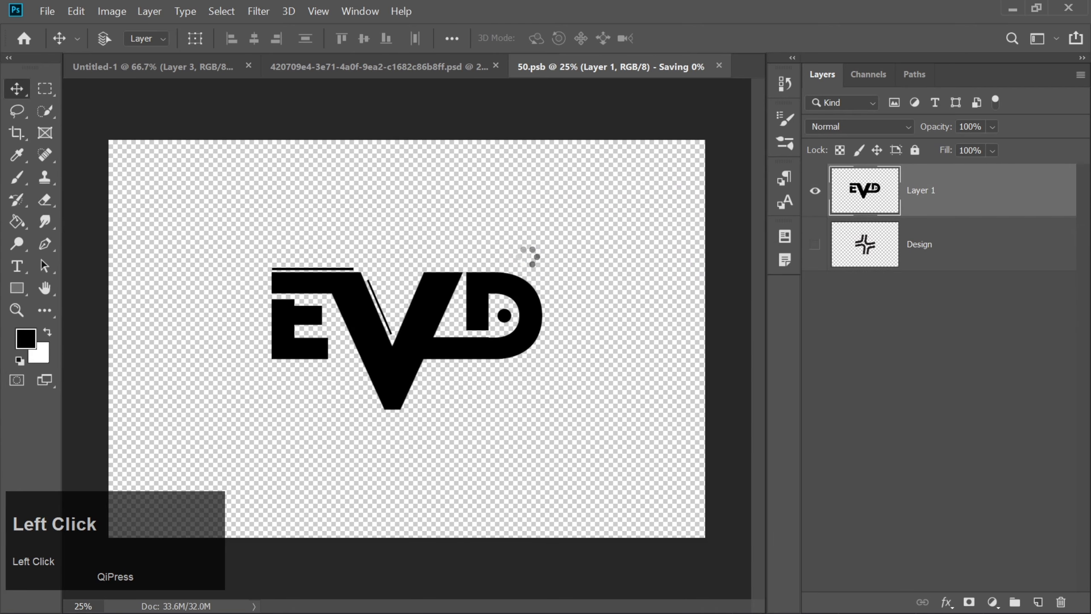